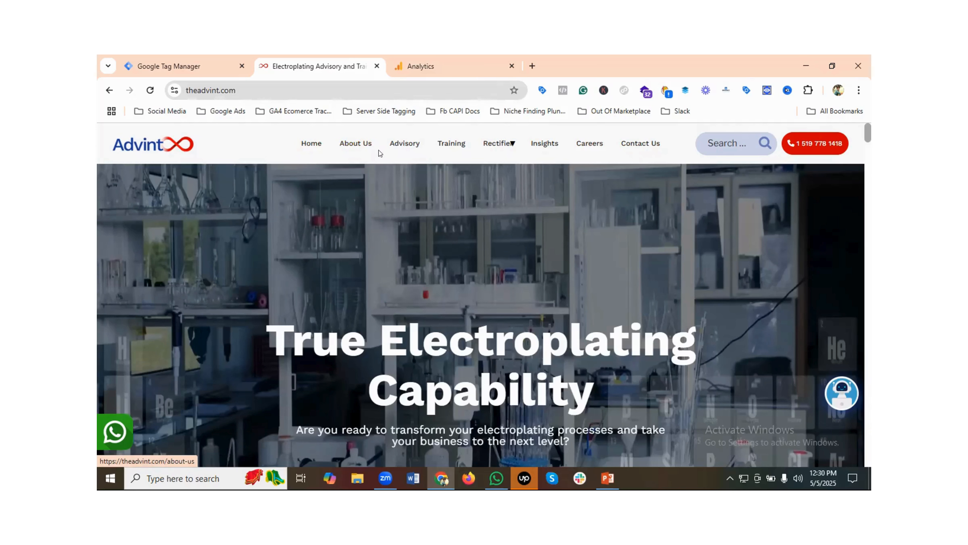
Review the theadvint.com container's tag list in Google Tag Manager and the Advint - GA4 DebugView in Analytics.
mouse_move(515, 159)
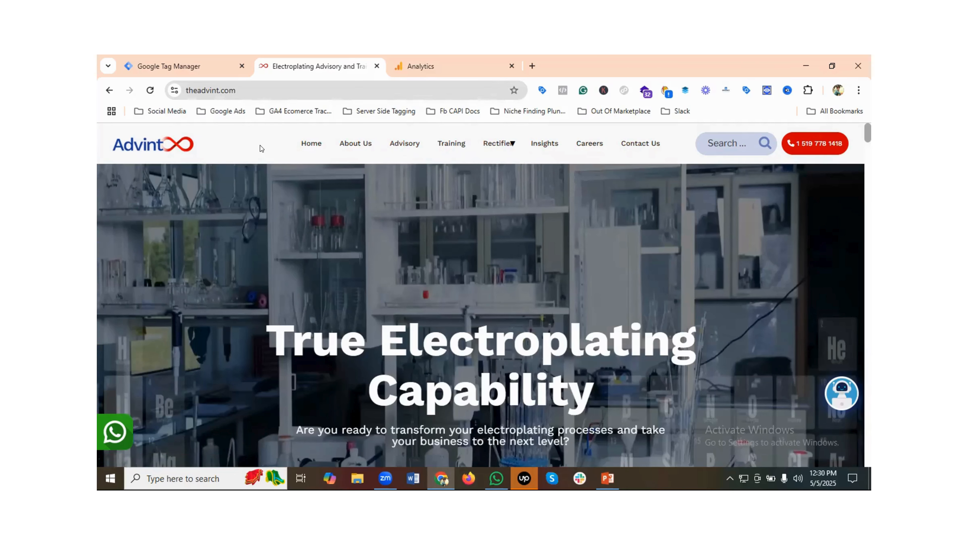
left_click(205, 66)
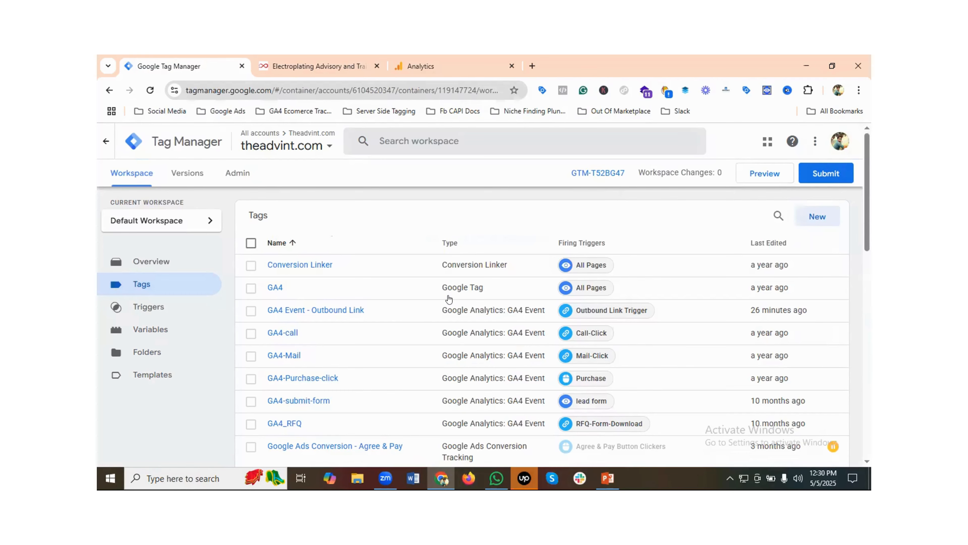
scroll(372, 341, "down", 4)
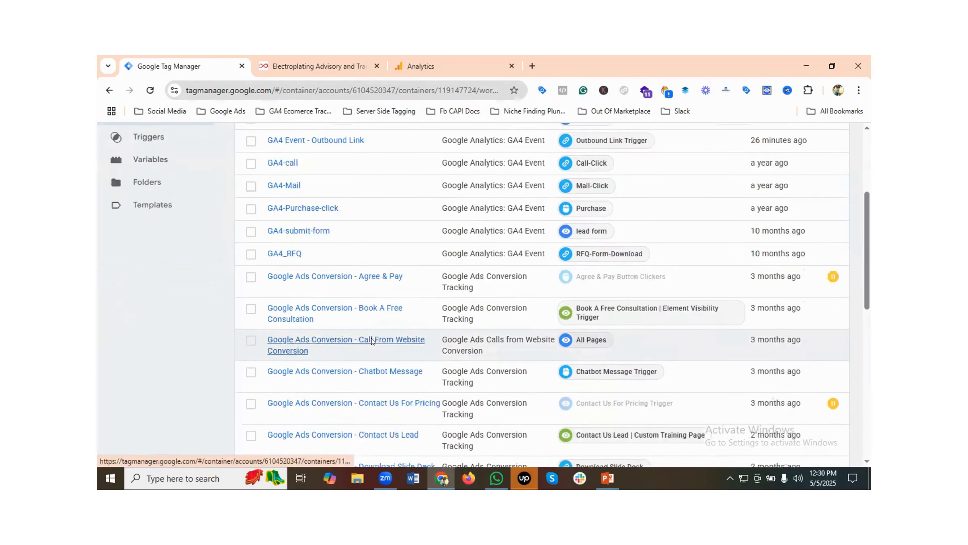
scroll(380, 338, "down", 5)
scroll(381, 337, "up", 10)
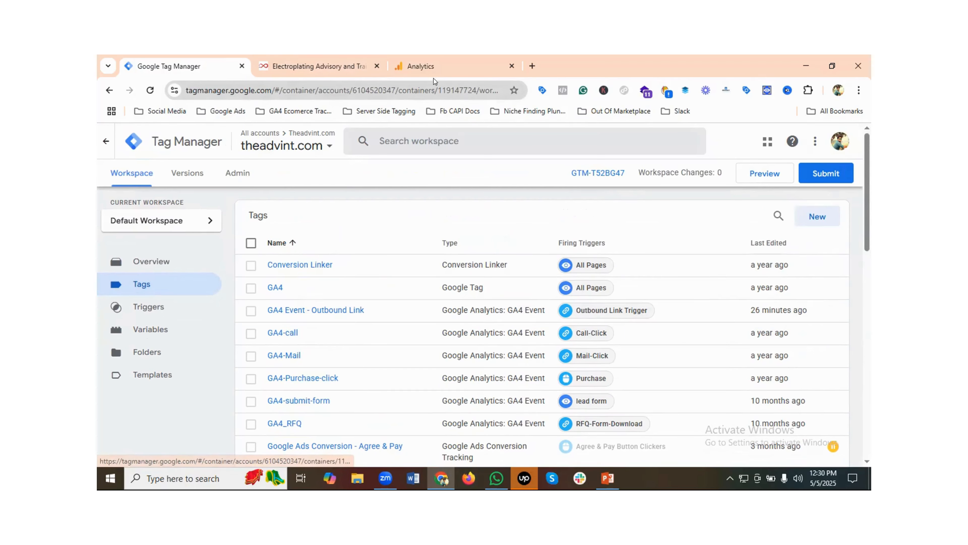
left_click(427, 66)
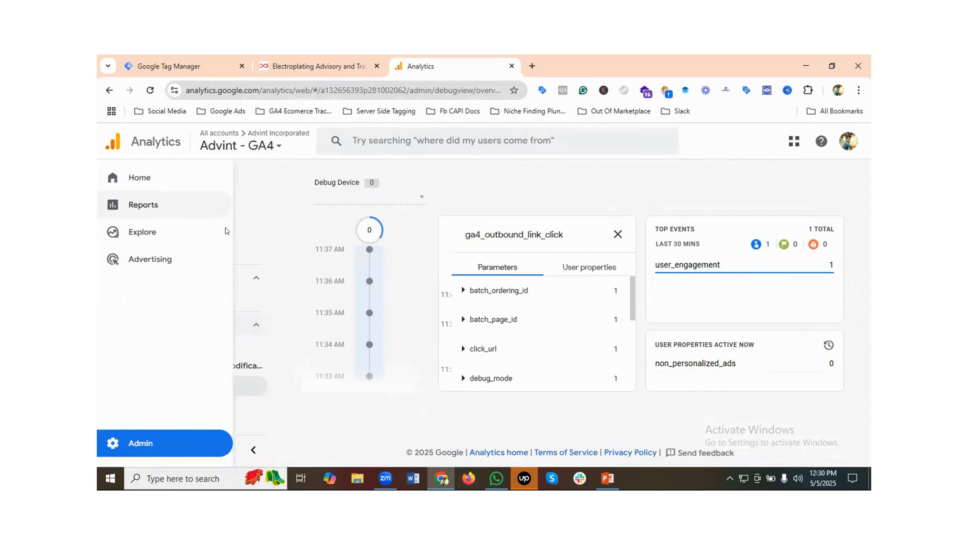
left_click(172, 67)
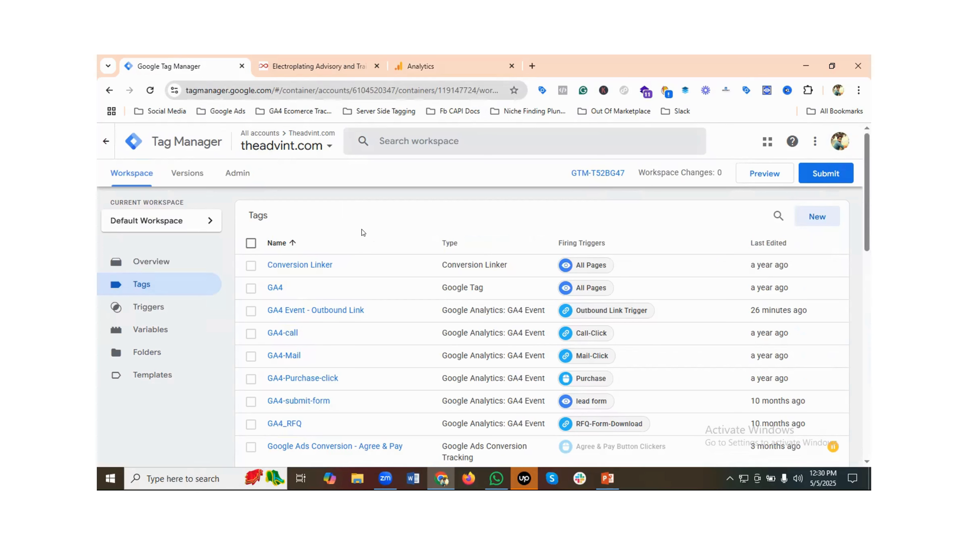
left_click(757, 177)
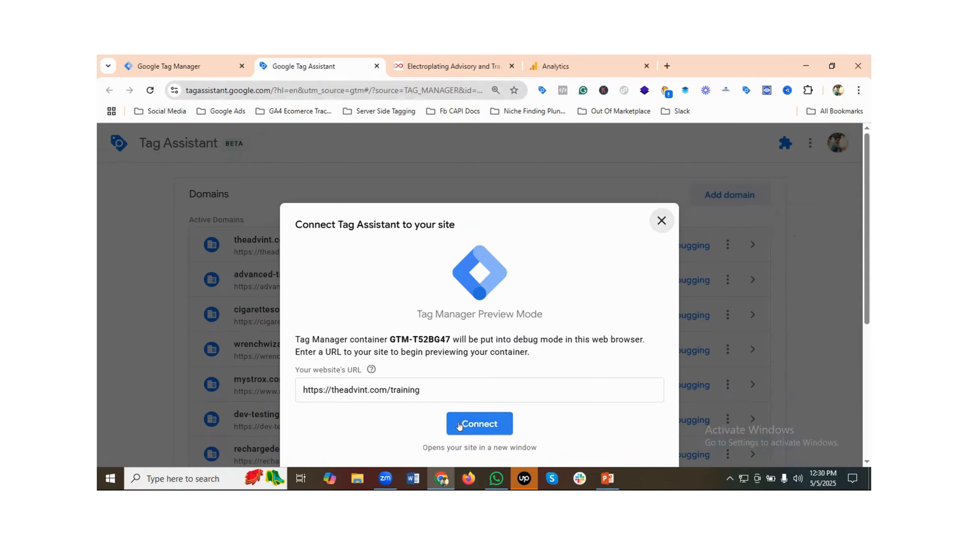
left_click(447, 422)
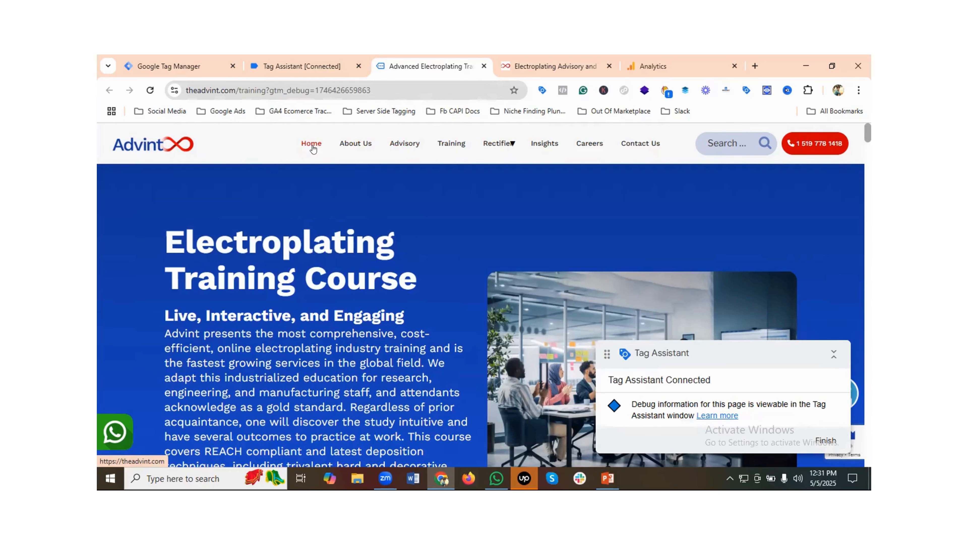
Examine the click variables of the Link Click event recorded for the Home menu link in Tag Assistant.
left_click(300, 55)
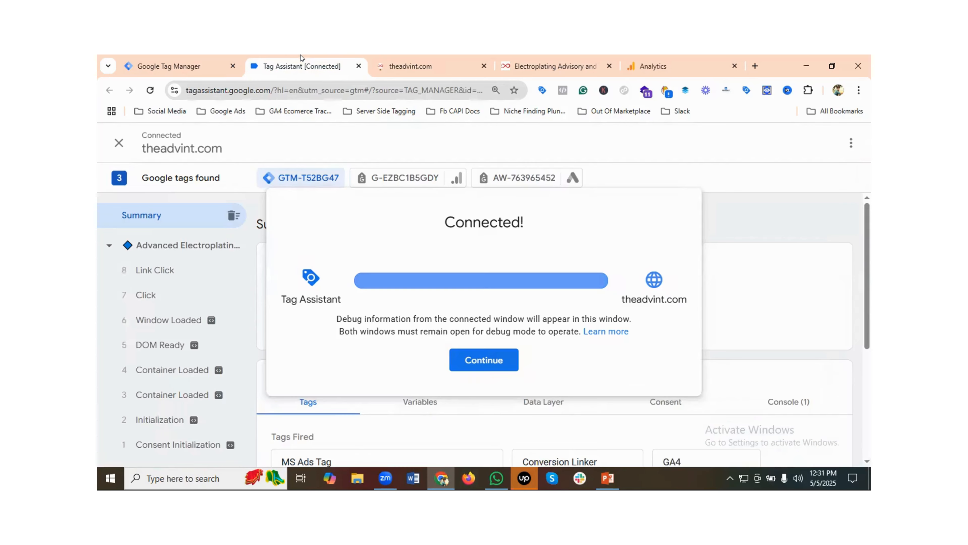
left_click(484, 359)
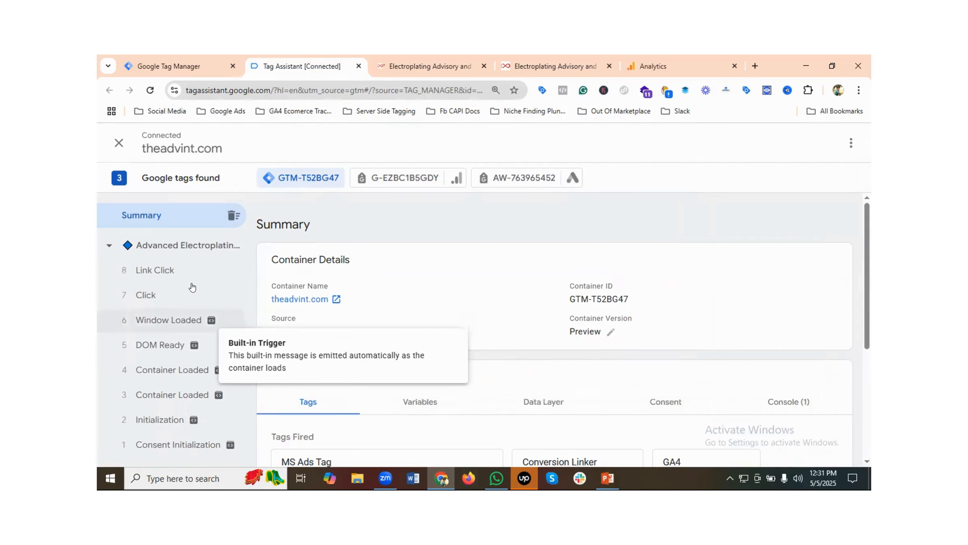
left_click(173, 272)
left_click(418, 354)
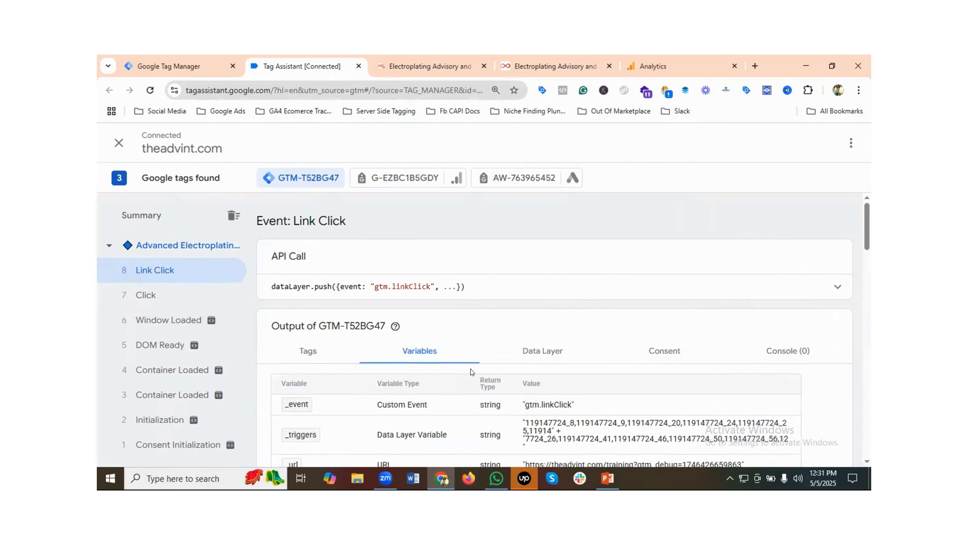
scroll(482, 372, "down", 3)
scroll(473, 370, "down", 4)
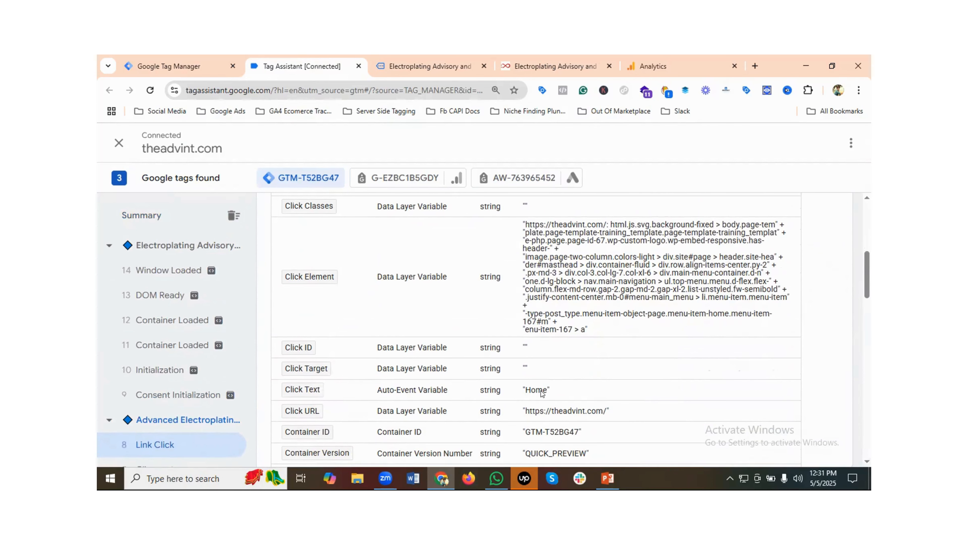
Follow the About Us menu link on the site and inspect its Link Click variables in Tag Assistant.
left_click(423, 67)
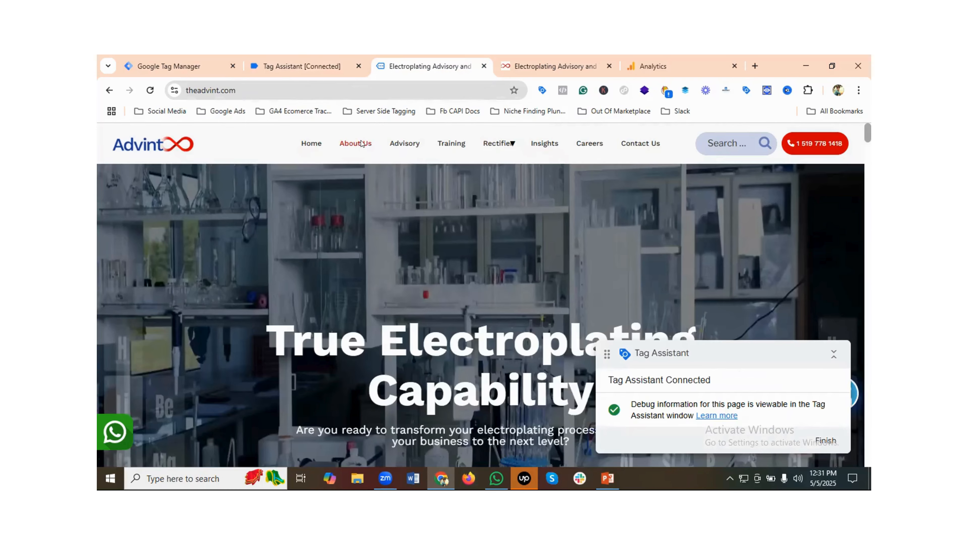
left_click(372, 144)
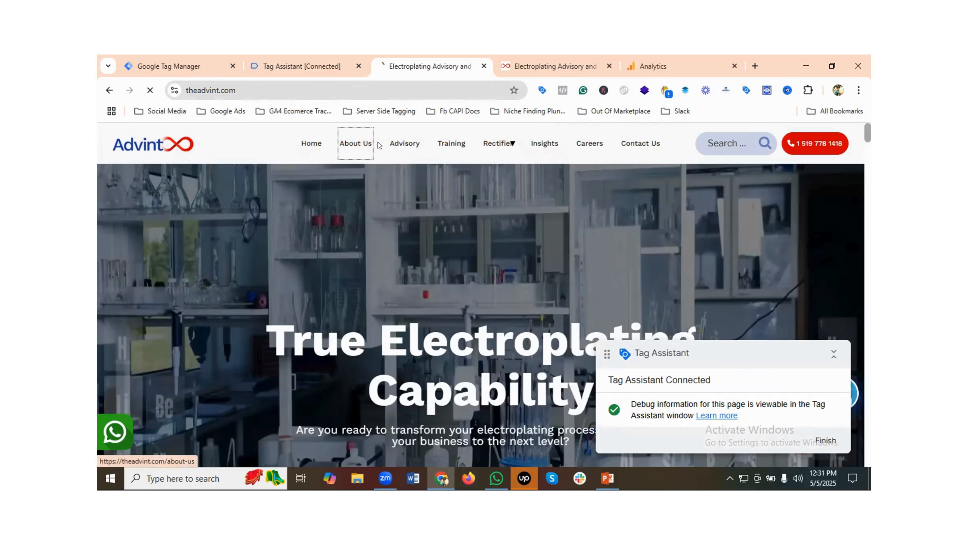
left_click(301, 58)
left_click(156, 271)
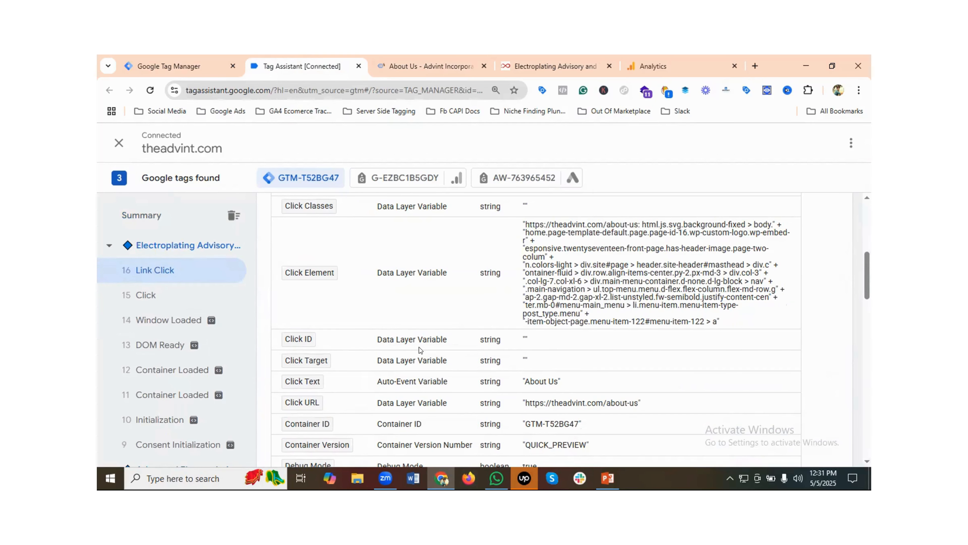
Try to capture a click on the site's Advisory menu link as an event in Tag Assistant.
left_click(426, 57)
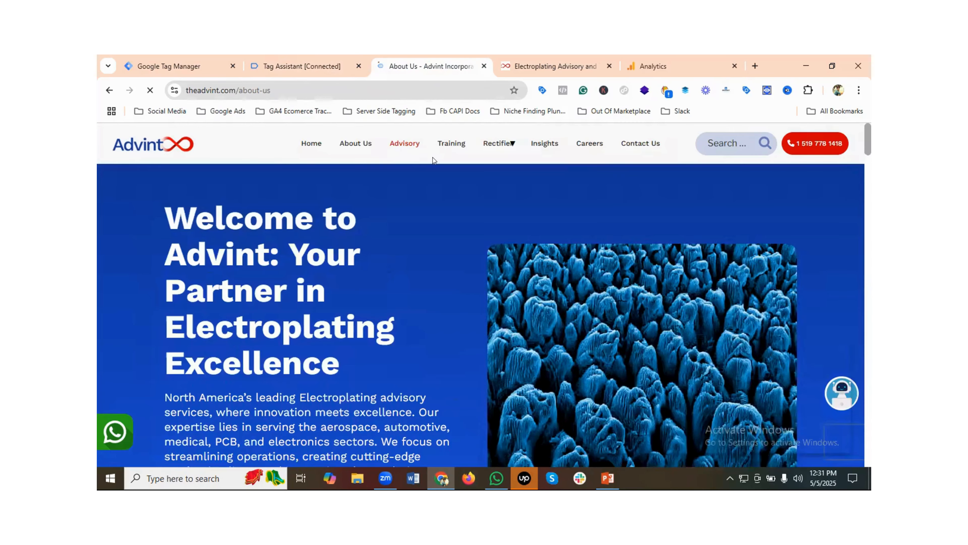
left_click(413, 147)
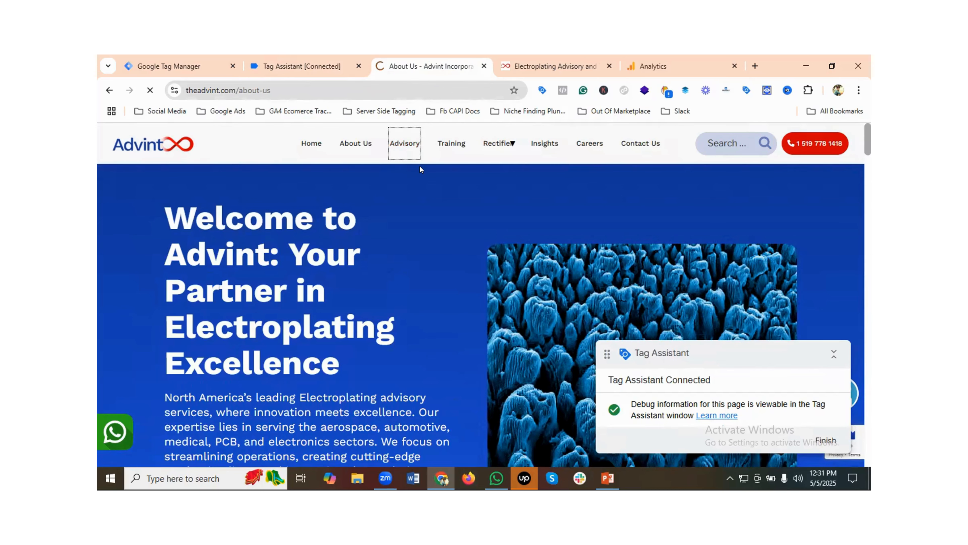
left_click(308, 57)
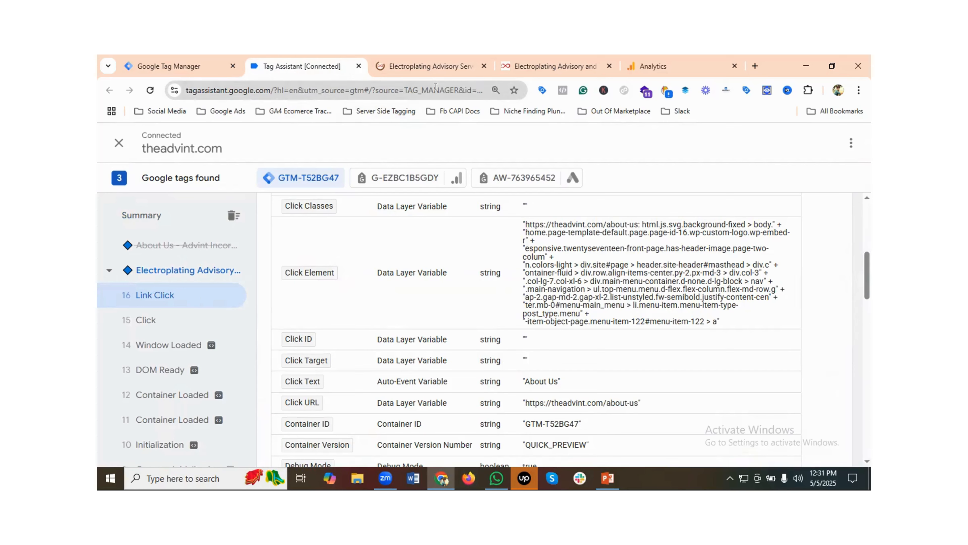
left_click(436, 61)
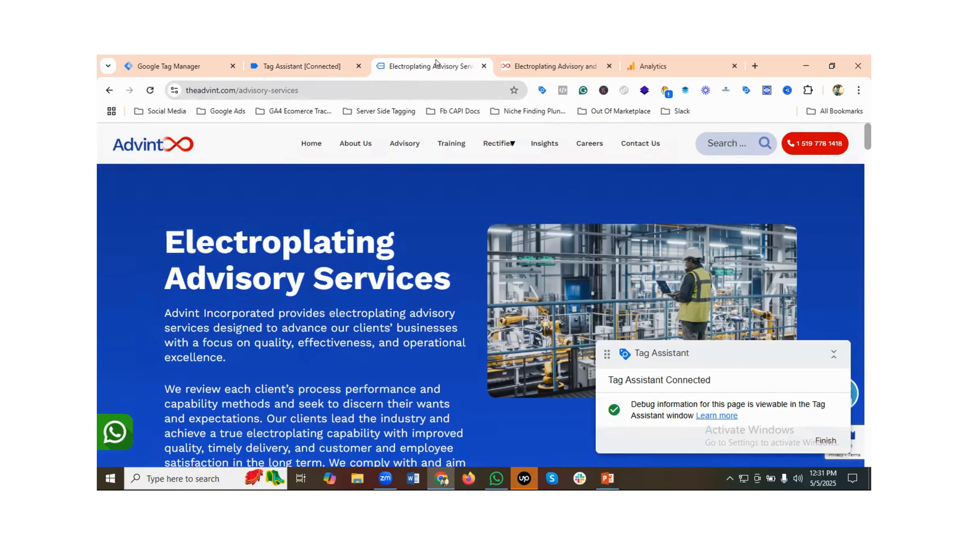
left_click(307, 60)
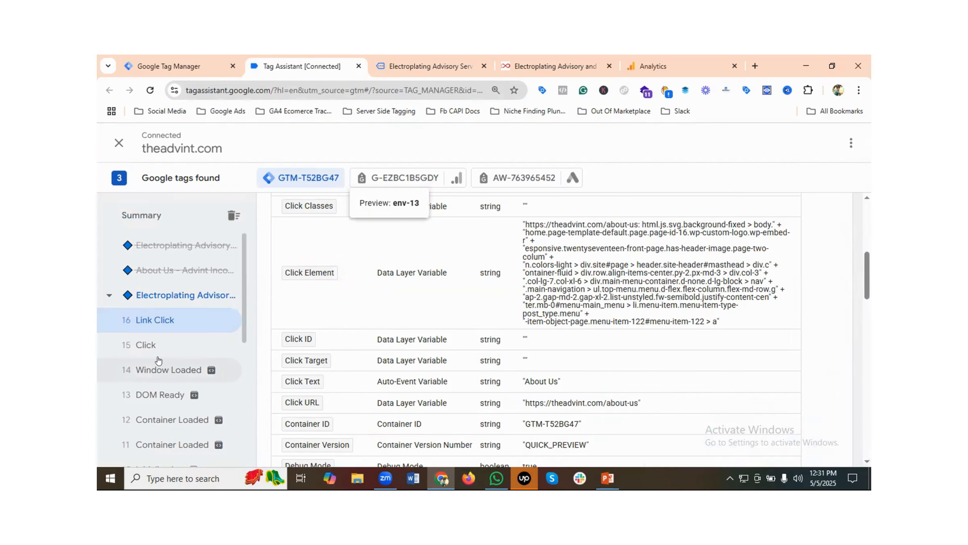
left_click(433, 61)
left_click(416, 151)
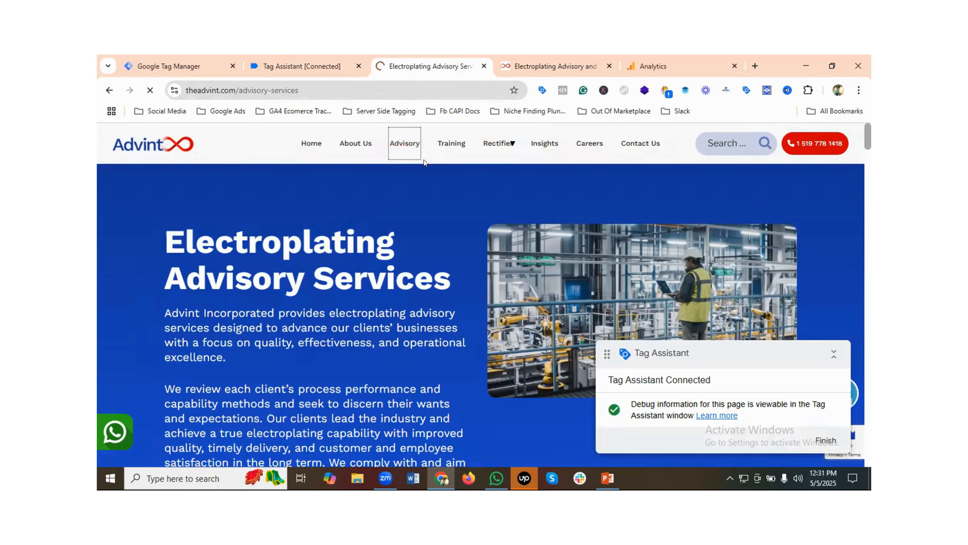
left_click(312, 59)
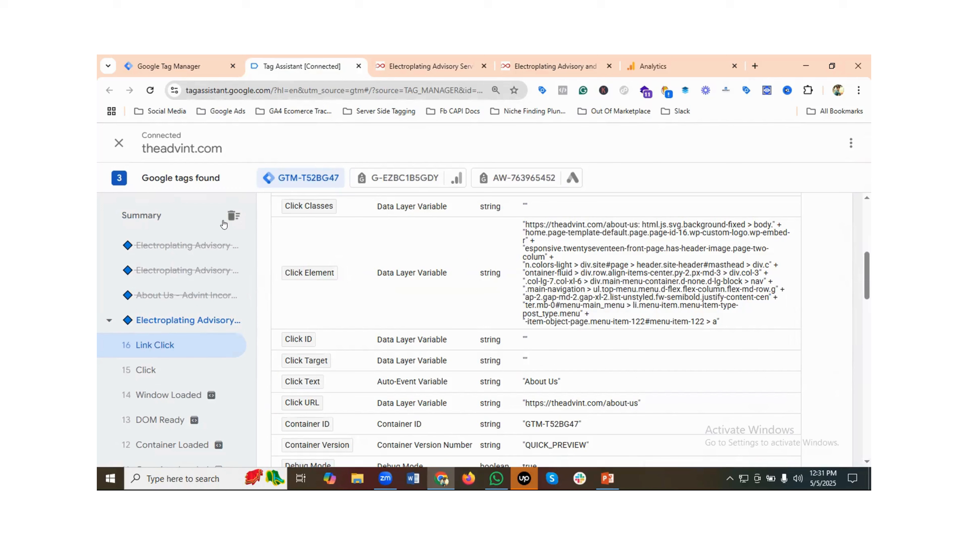
Clear the recorded debug events and close the current Tag Assistant session.
left_click(232, 216)
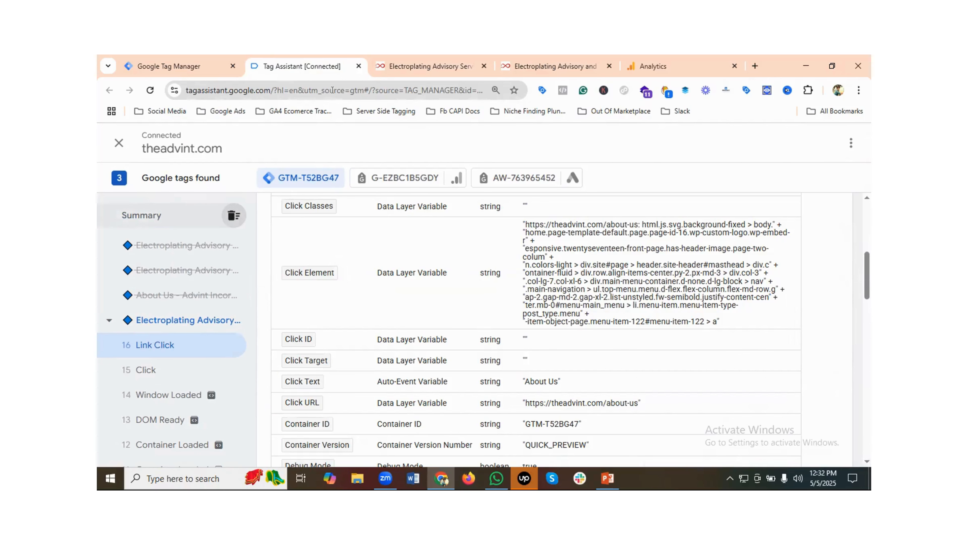
left_click(359, 66)
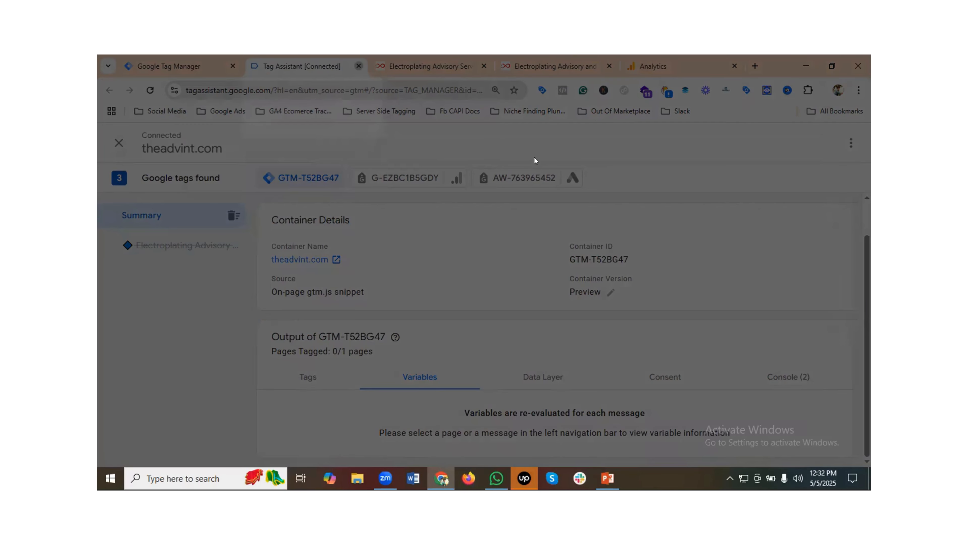
key("Return")
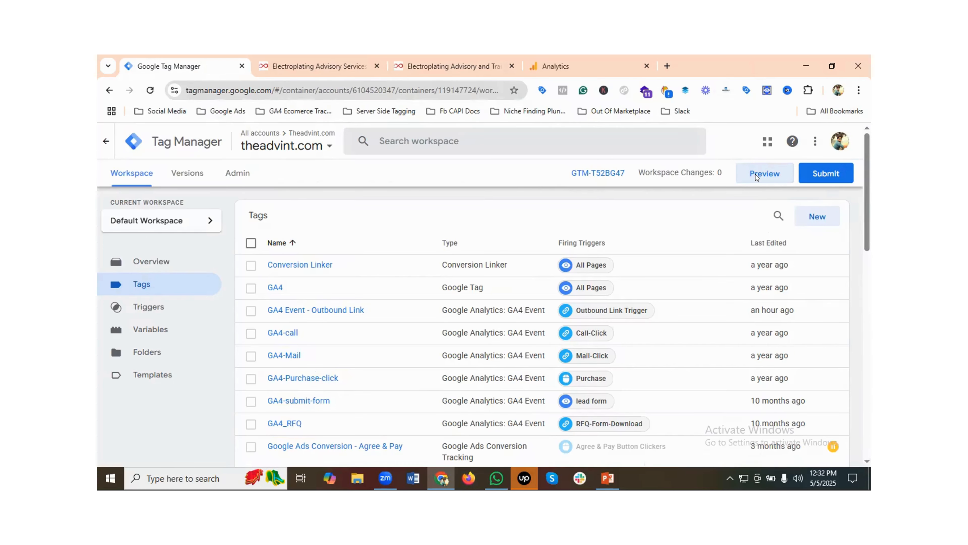
Start a fresh Tag Manager preview session connected to the theadvint.com training page.
left_click(756, 177)
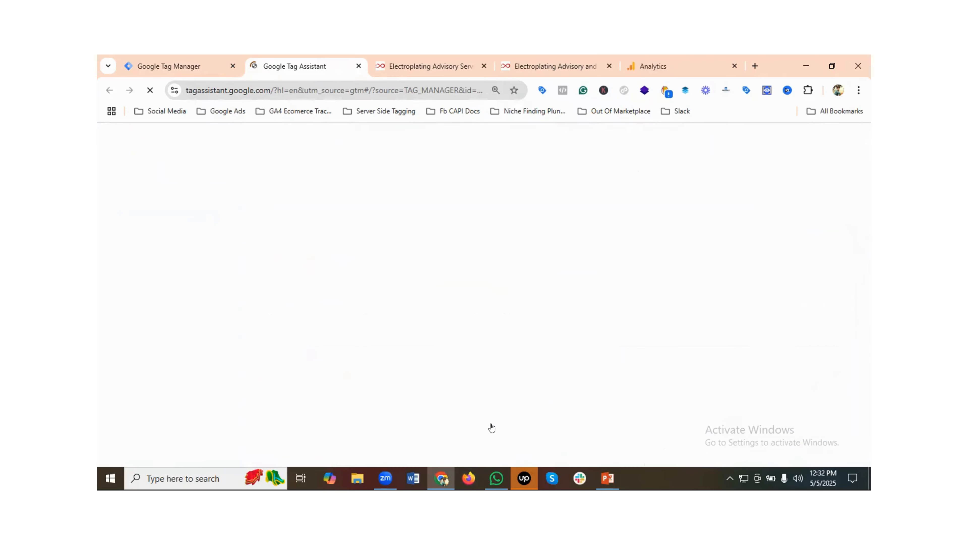
left_click(491, 425)
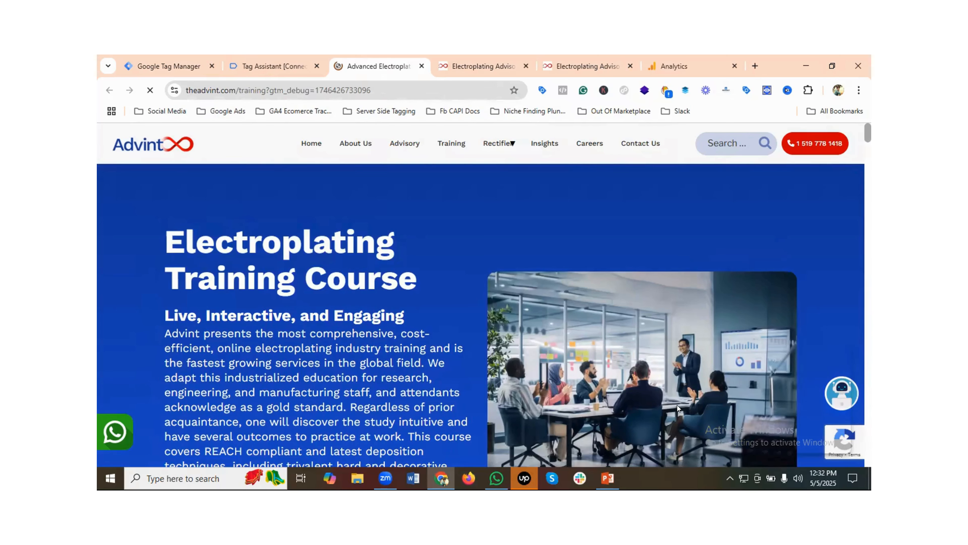
left_click(266, 61)
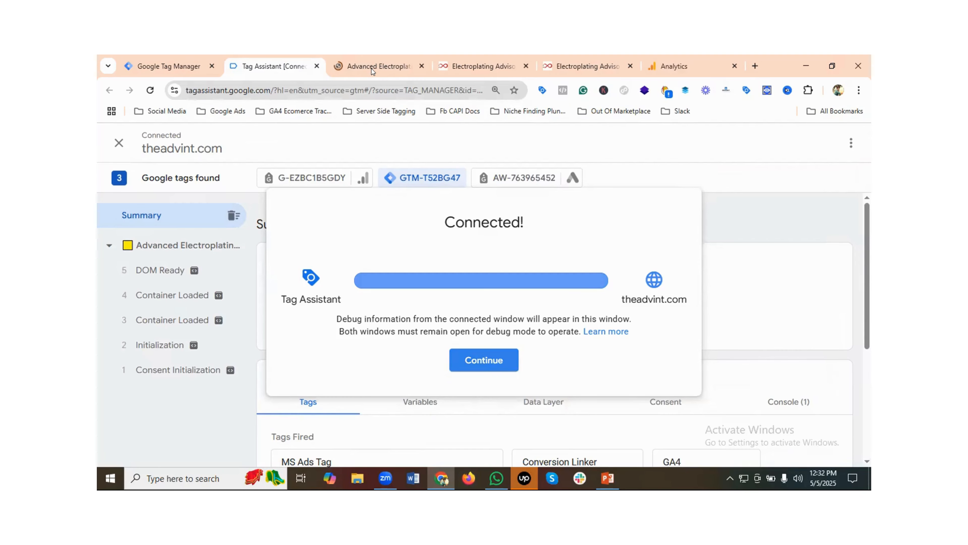
Follow the Advisory menu link on the site and examine its Link Click variables in Tag Assistant.
left_click(381, 66)
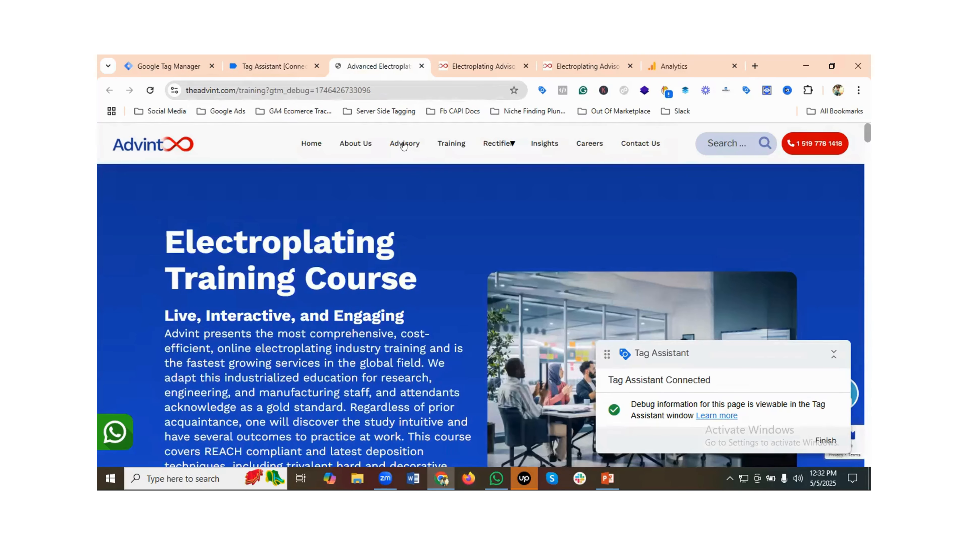
left_click(273, 61)
left_click(163, 269)
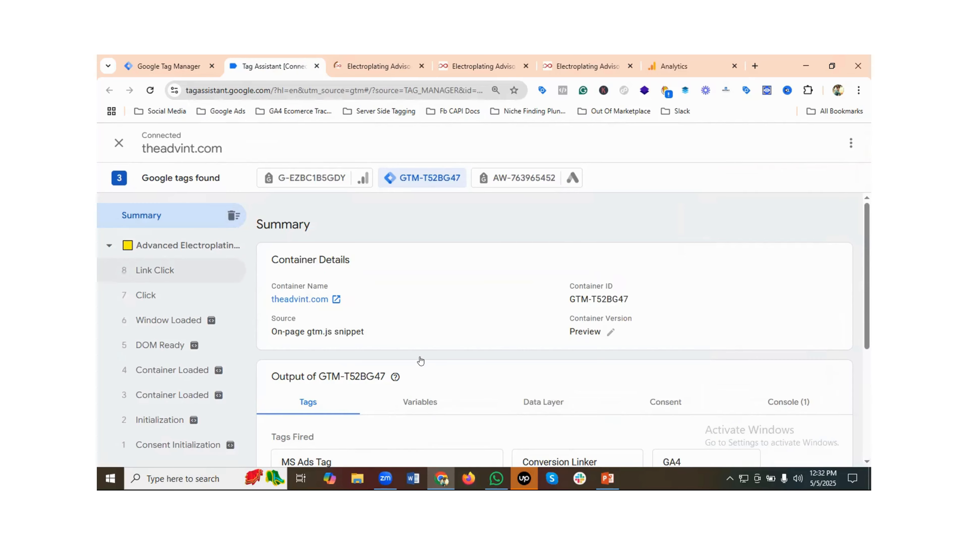
left_click(500, 364)
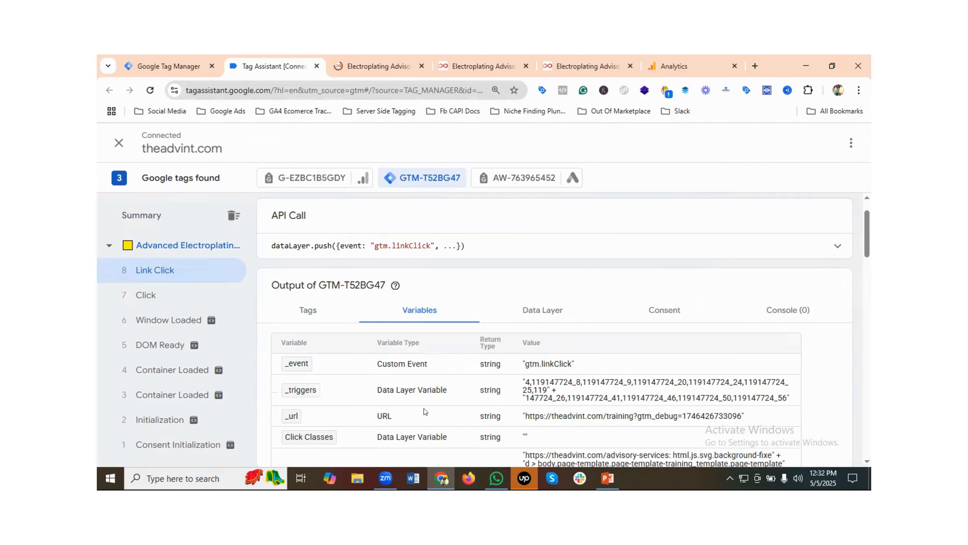
scroll(416, 410, "down", 4)
scroll(525, 402, "down", 2)
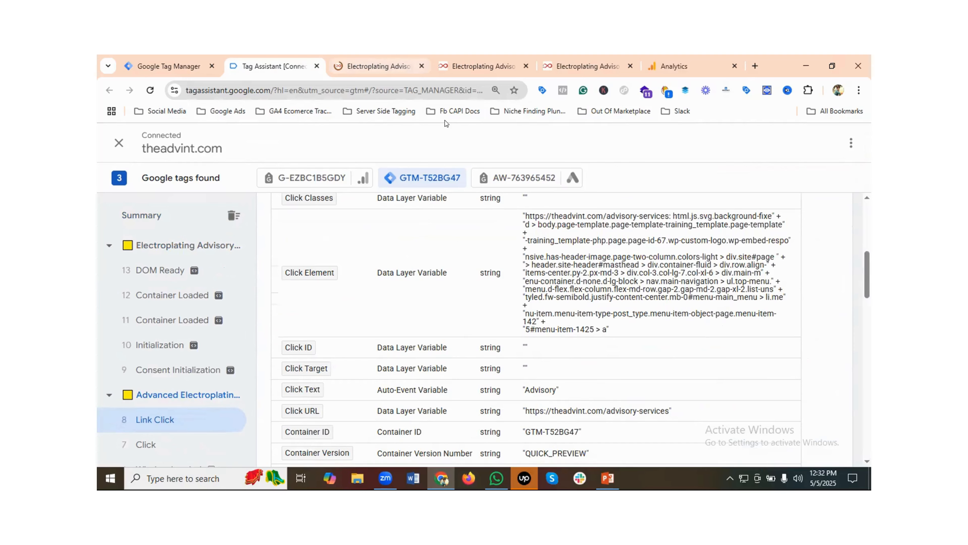
Follow the Training menu link on the site and examine its Link Click variables in Tag Assistant.
key("ctrl+Tab")
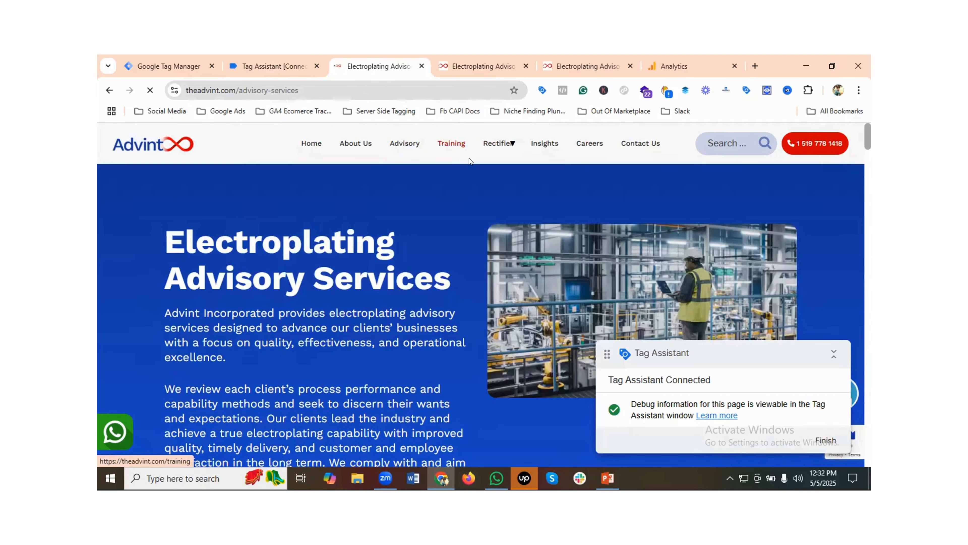
left_click(452, 151)
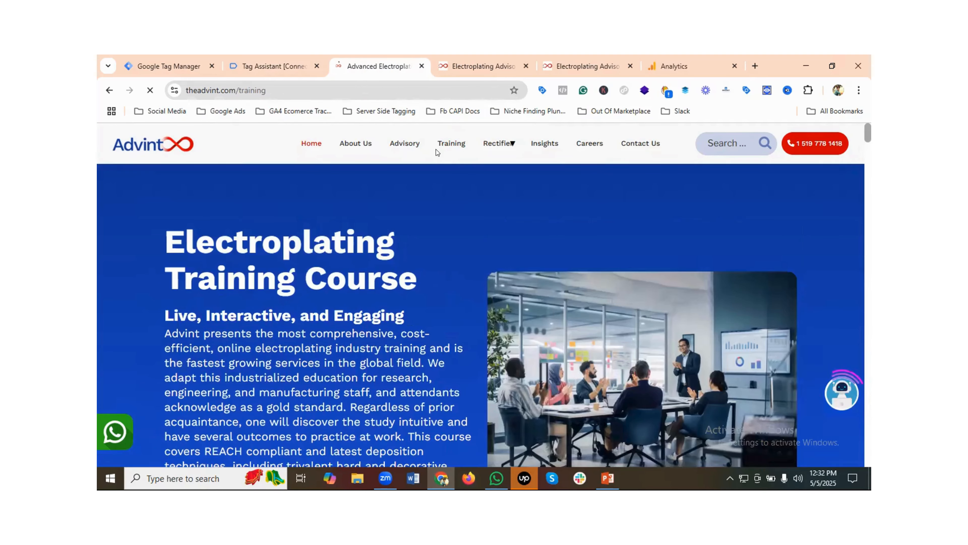
left_click(271, 61)
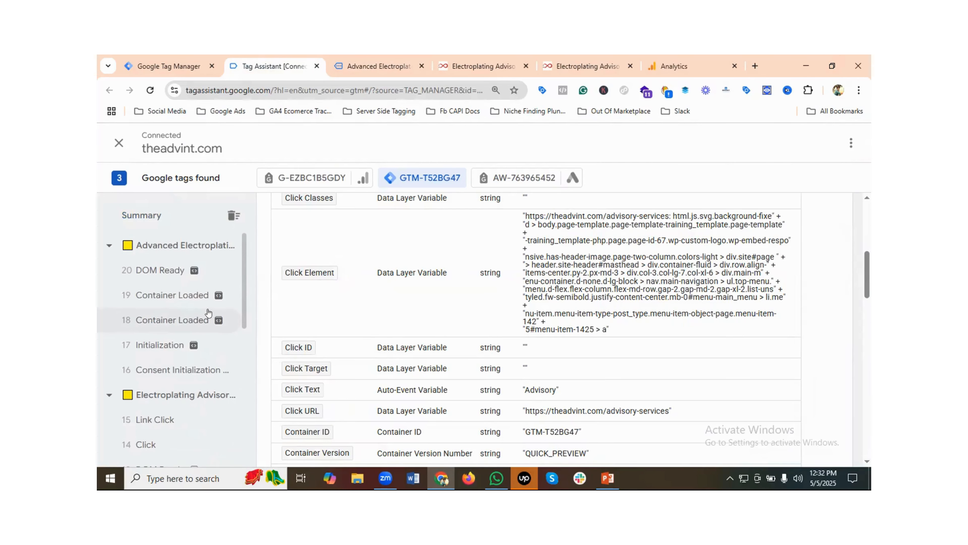
scroll(164, 336, "down", 3)
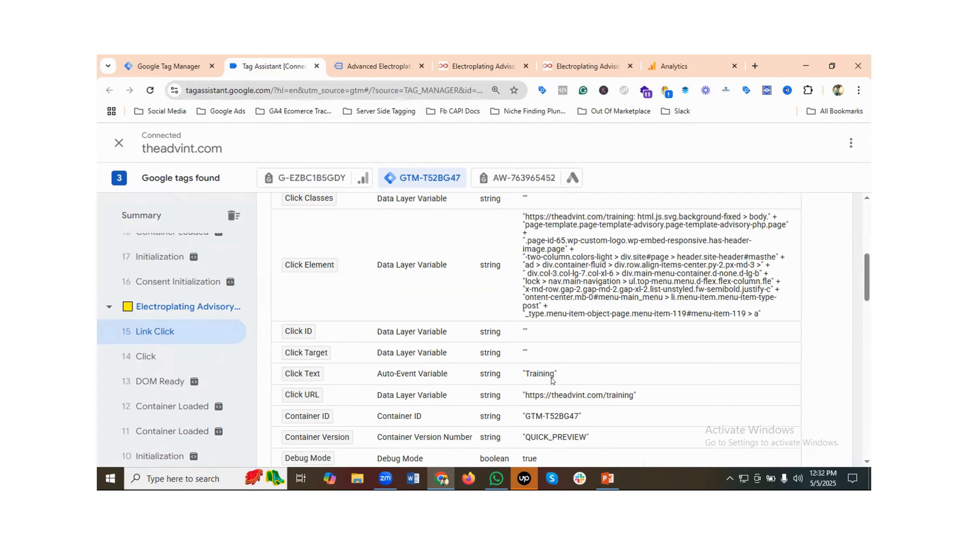
Create a new trigger in the Tag Manager workspace and name it "NAV Menu Trigger".
left_click(166, 64)
left_click(138, 308)
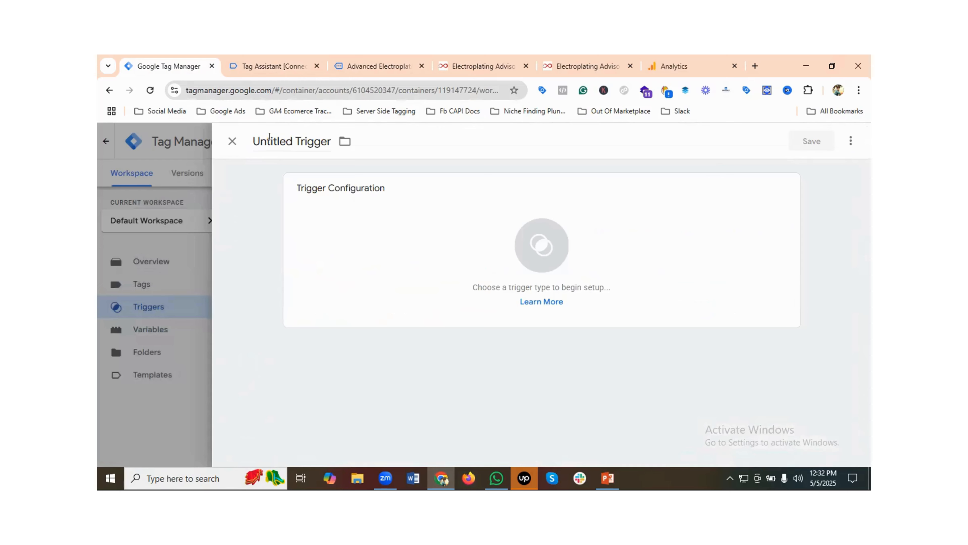
left_click(270, 137)
triple_click(269, 136)
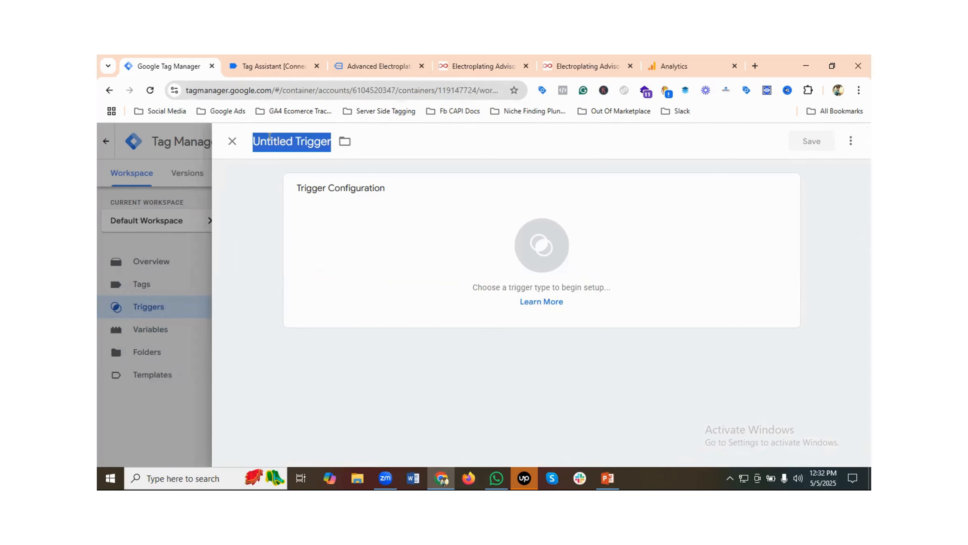
type("NAV Menu Trigger")
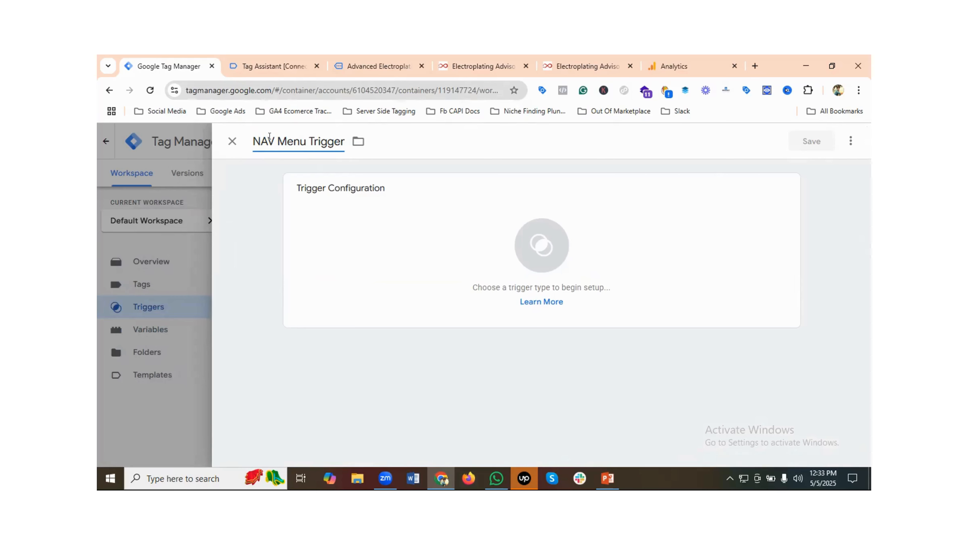
Choose Click - Just Links as the trigger type for NAV Menu Trigger.
left_click(540, 240)
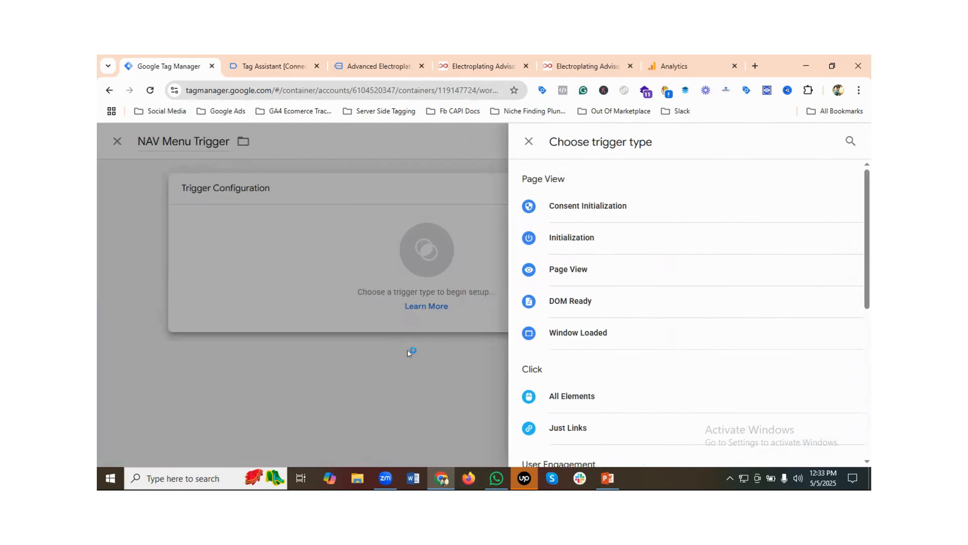
scroll(615, 366, "down", 2)
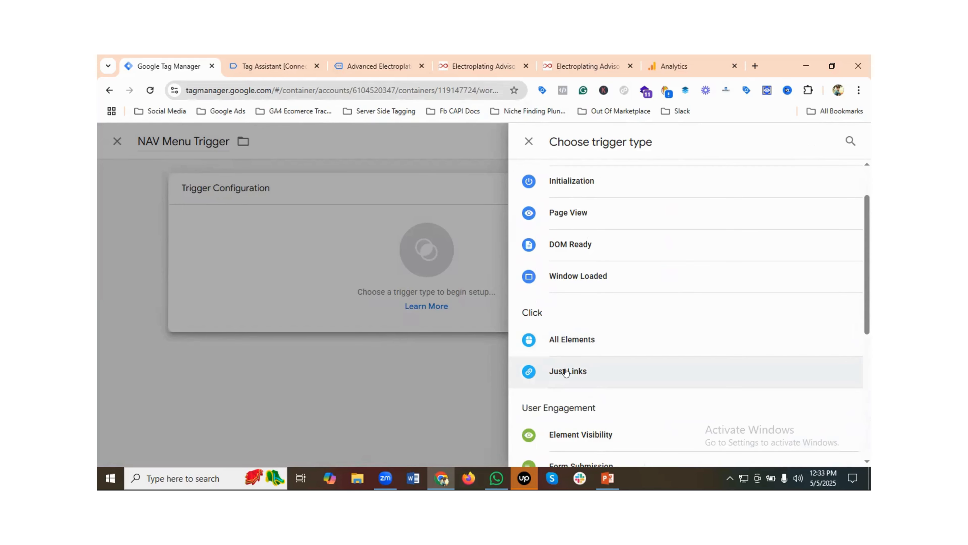
left_click(593, 375)
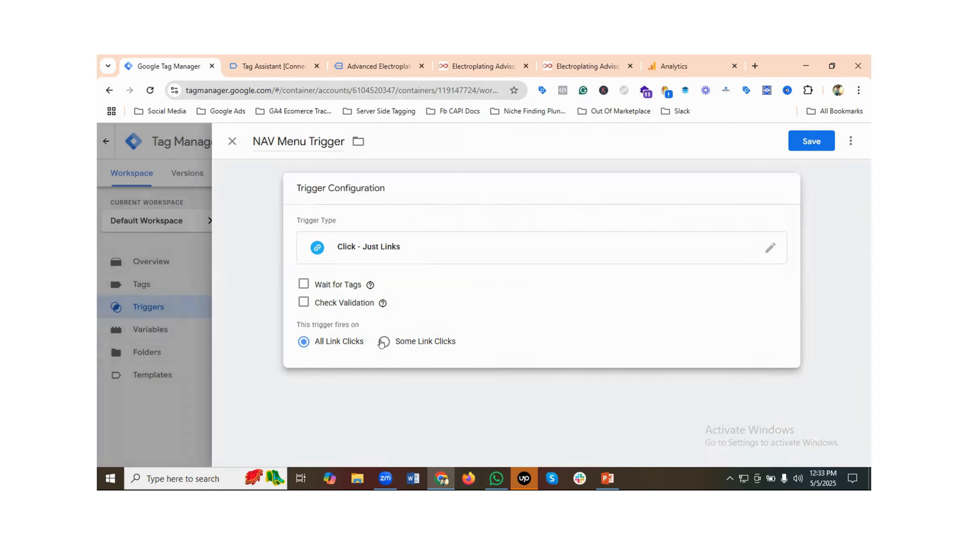
Limit the trigger to Some Link Clicks, with a condition on {{Click Text}} using the matches RegEx operator.
left_click(379, 385)
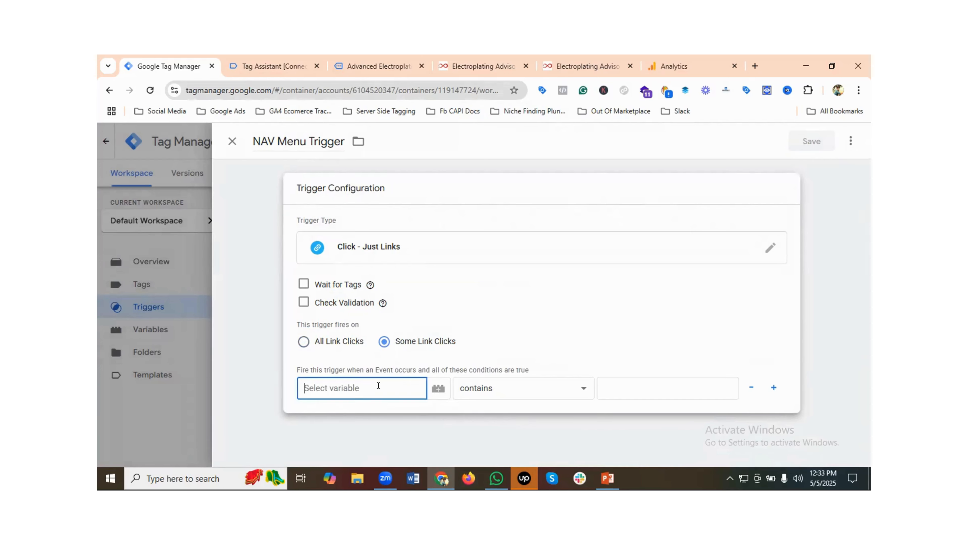
scroll(380, 405, "down", 2)
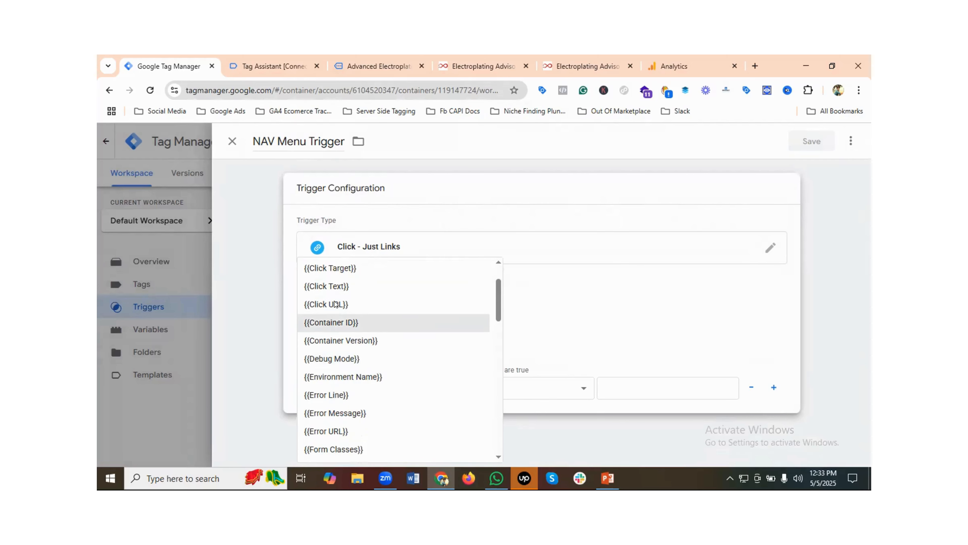
left_click(334, 286)
left_click(475, 387)
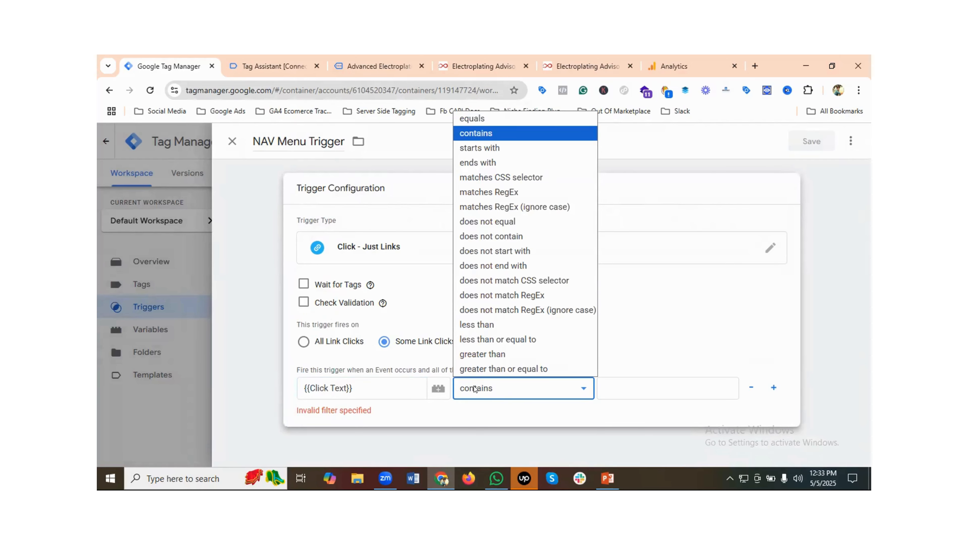
left_click(508, 194)
left_click(618, 390)
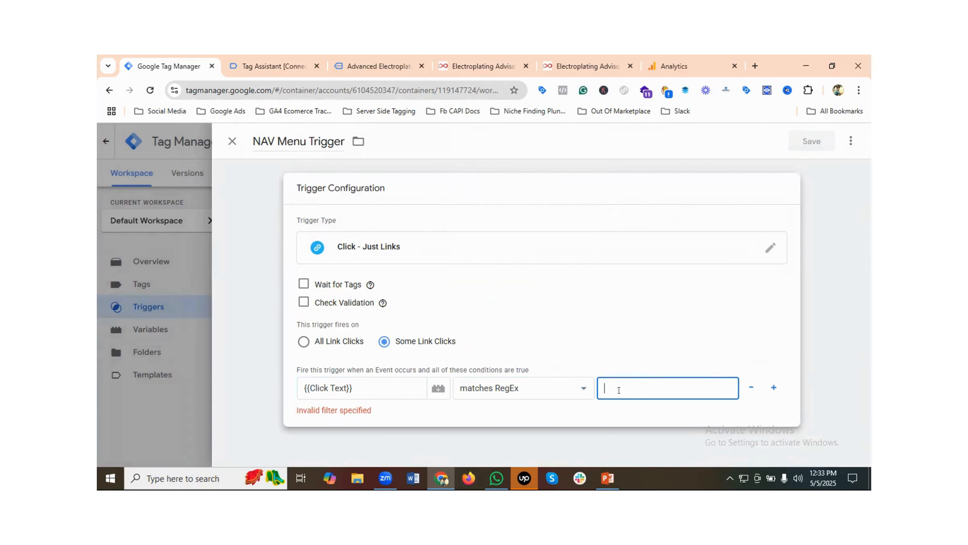
Follow the Home menu link on the debugged site and bring up its Link Click variables in Tag Assistant.
left_click(274, 64)
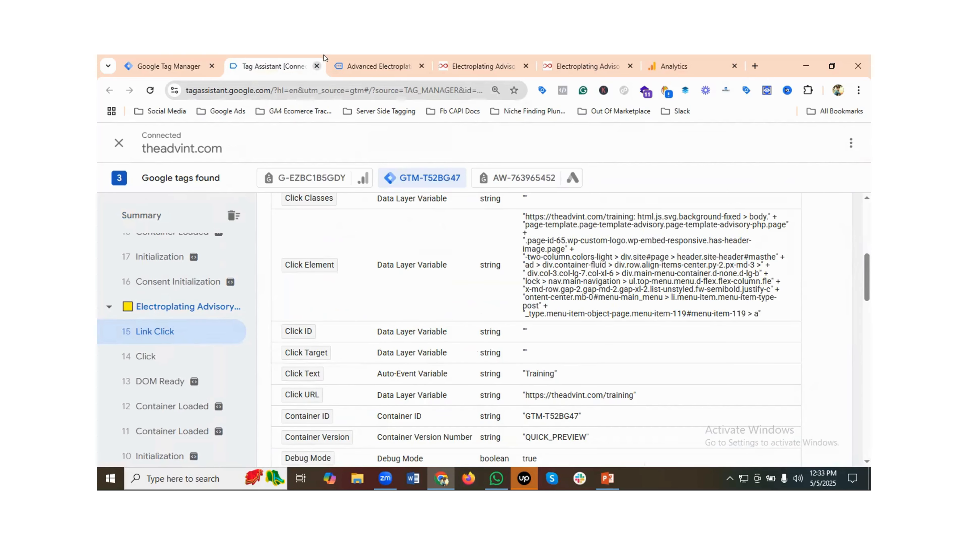
left_click(364, 64)
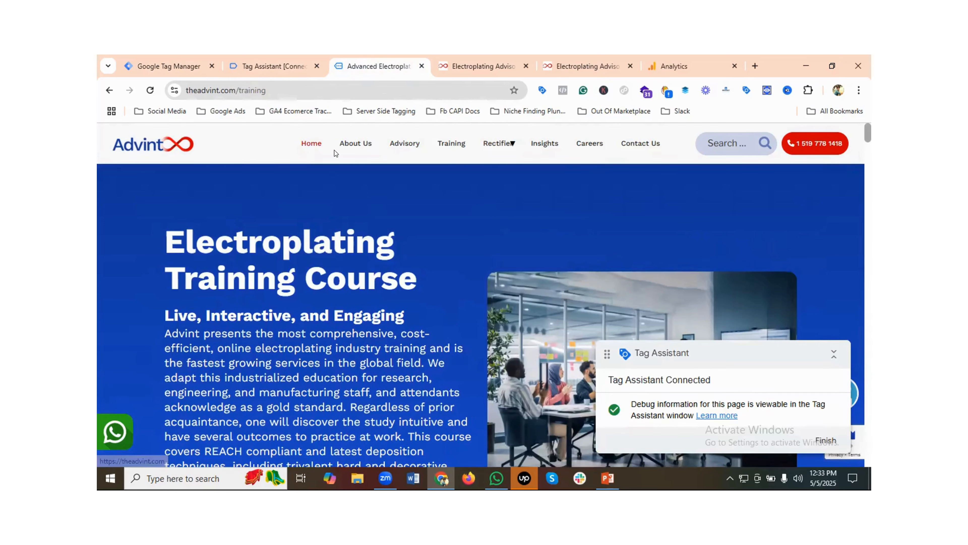
left_click(304, 145)
left_click(266, 66)
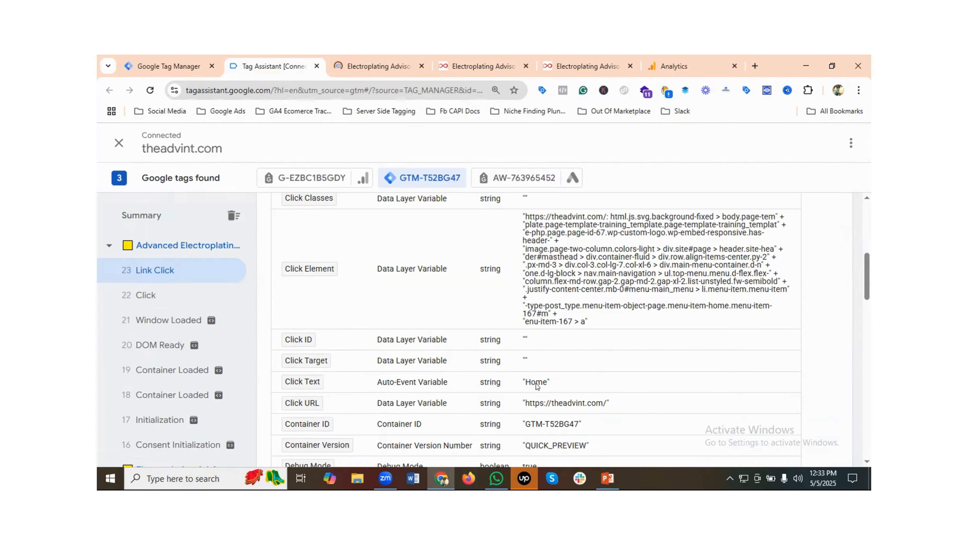
Copy the Click Text value "Home" from Tag Assistant into the trigger's RegEx condition.
double_click(537, 383)
right_click(538, 382)
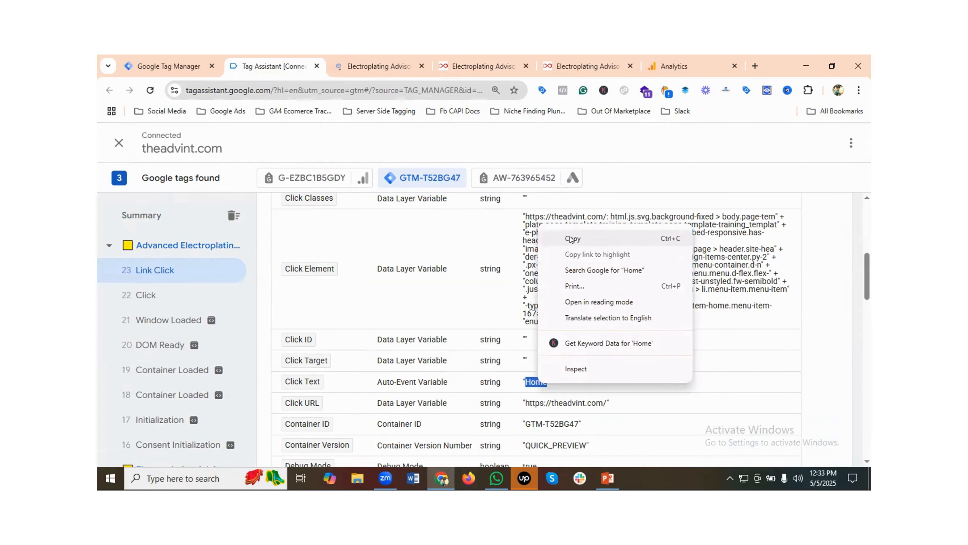
left_click(189, 65)
left_click(167, 66)
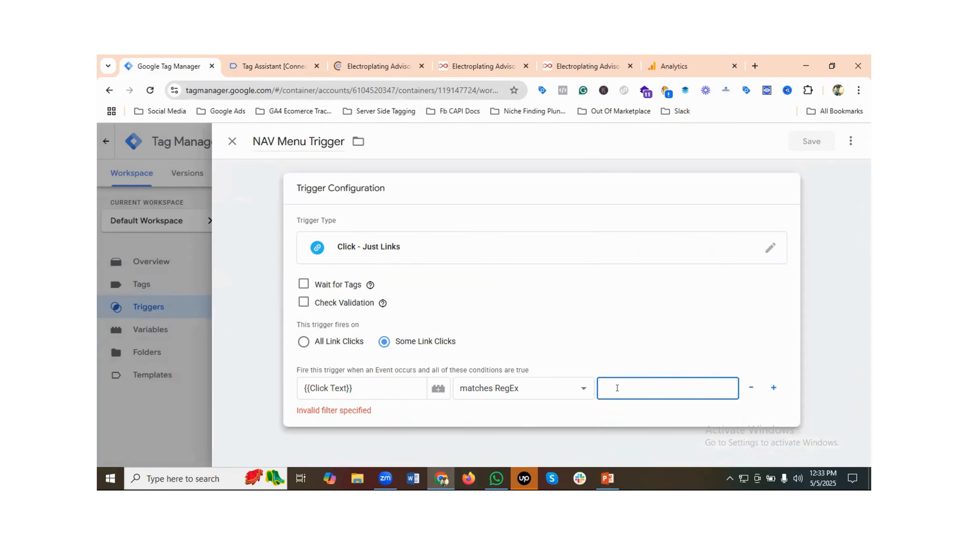
key("ctrl+v")
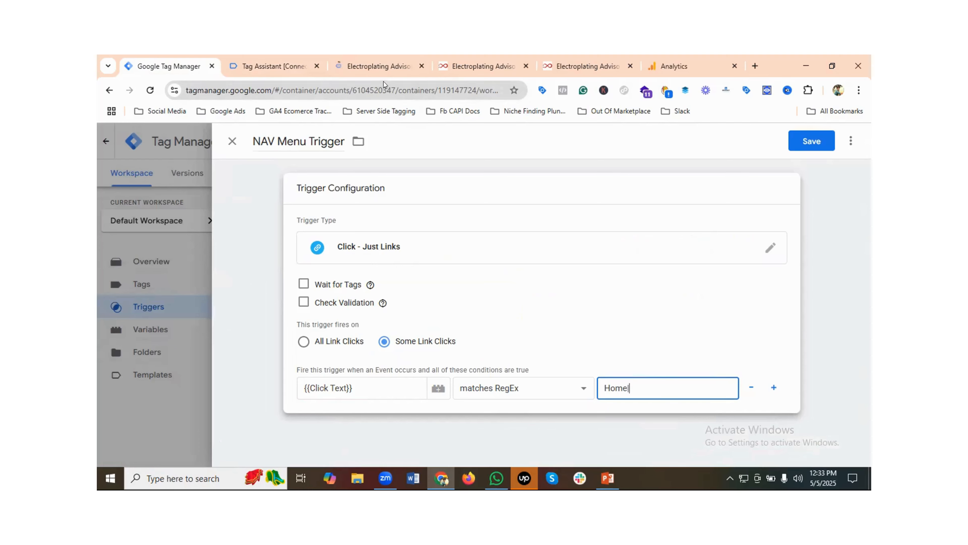
Follow the About Us menu link, copy its Click Text from Tag Assistant, and add "About Us" as a RegEx alternative after Home.
left_click(371, 63)
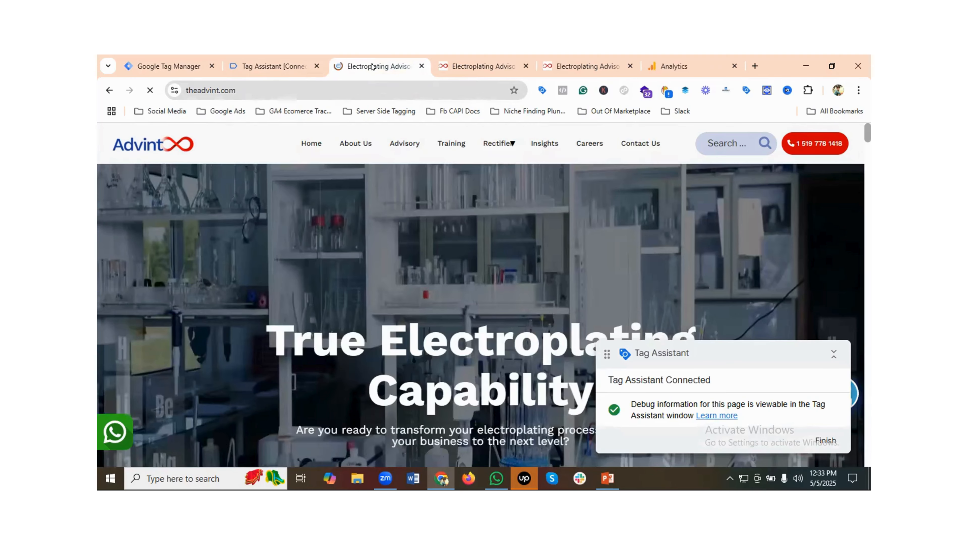
left_click(353, 143)
left_click(277, 64)
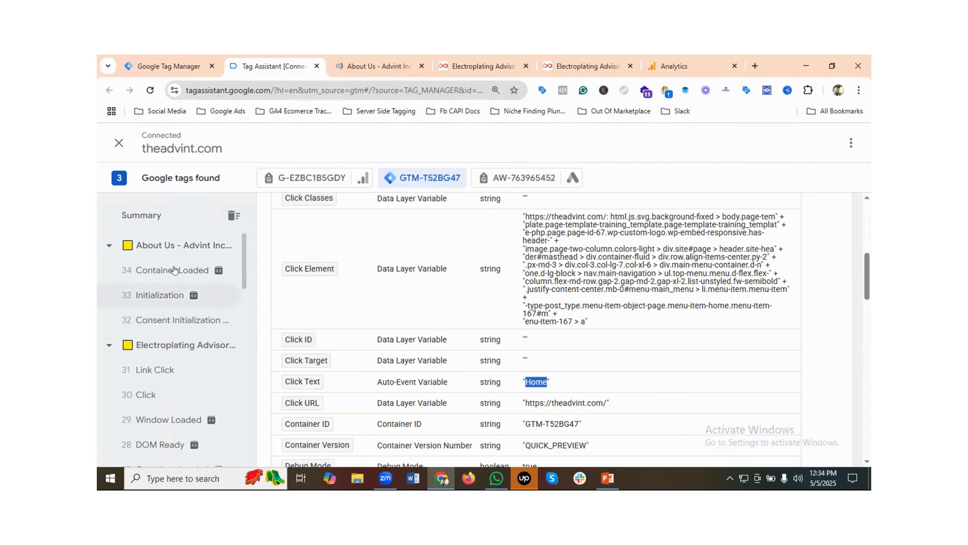
left_click(159, 423)
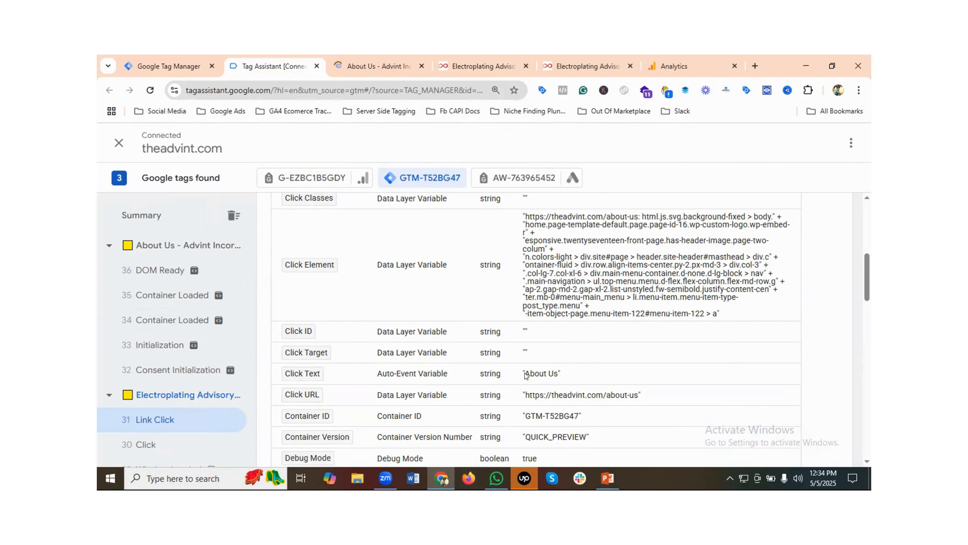
left_click_drag(524, 374, 556, 376)
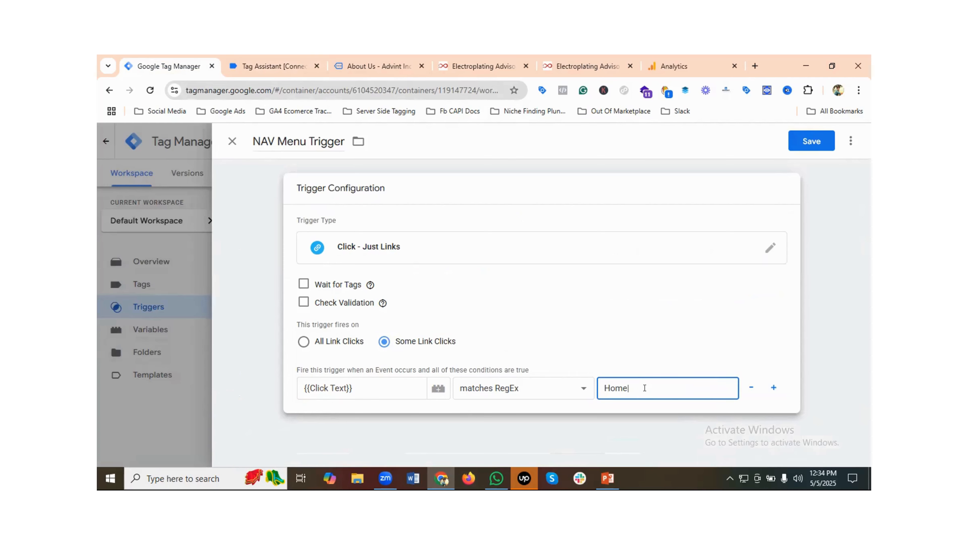
type("About Us")
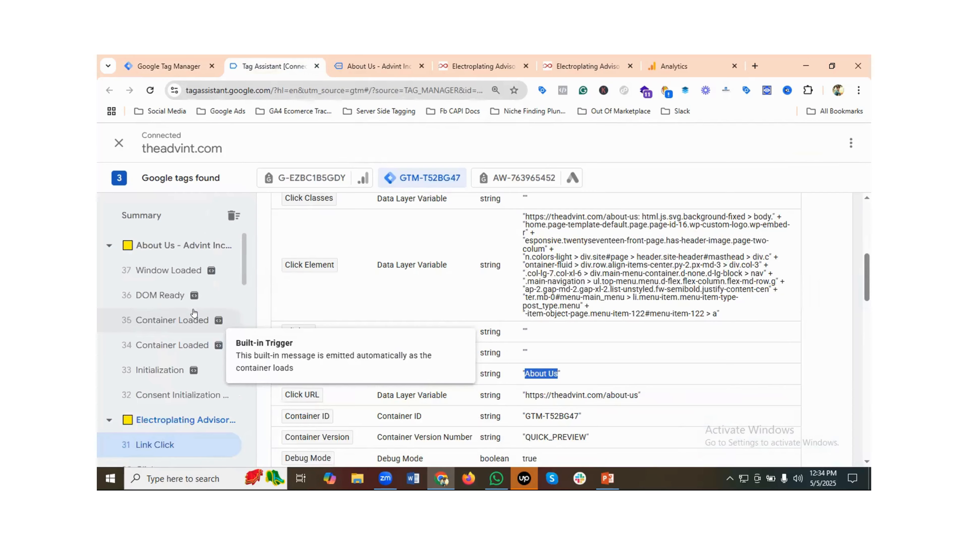
Copy the Click Text of the recorded Training Link Click and add "Training" as a further alternative in the trigger's RegEx.
scroll(193, 313, "down", 10)
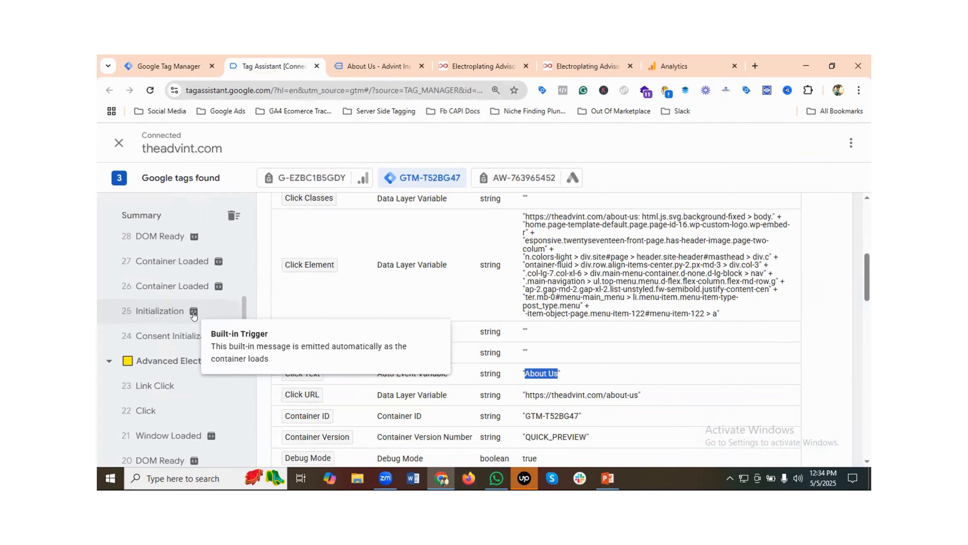
left_click(174, 330)
scroll(205, 360, "down", 6)
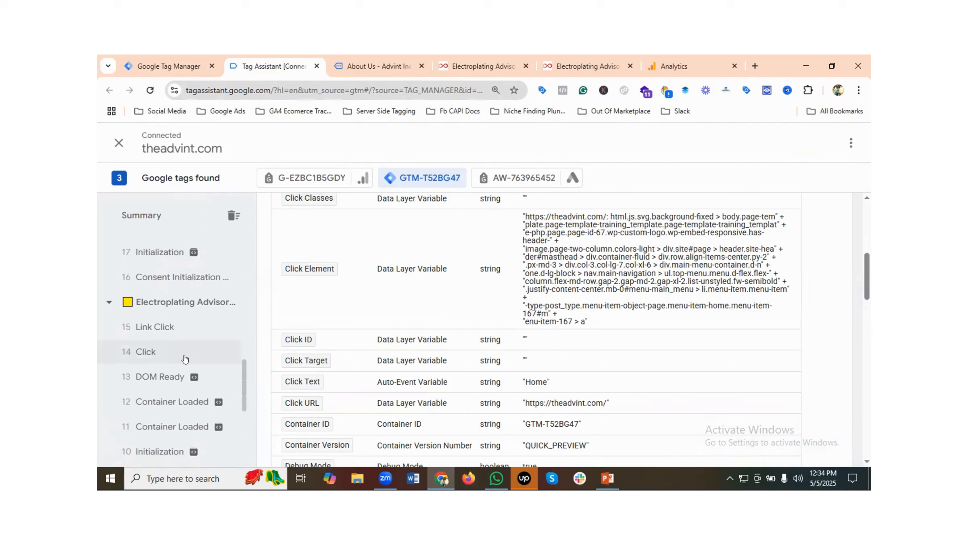
left_click(164, 328)
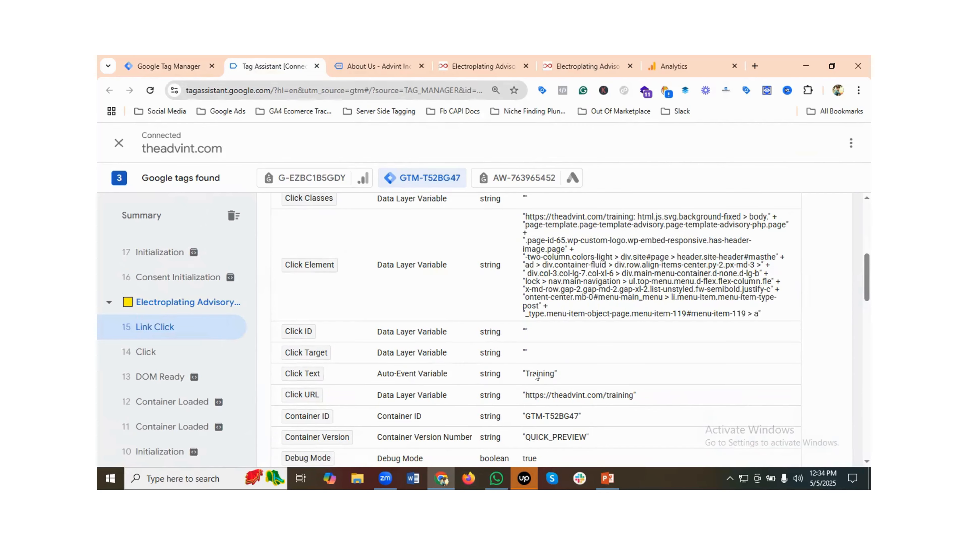
double_click(536, 377)
right_click(536, 377)
left_click(564, 229)
left_click(163, 63)
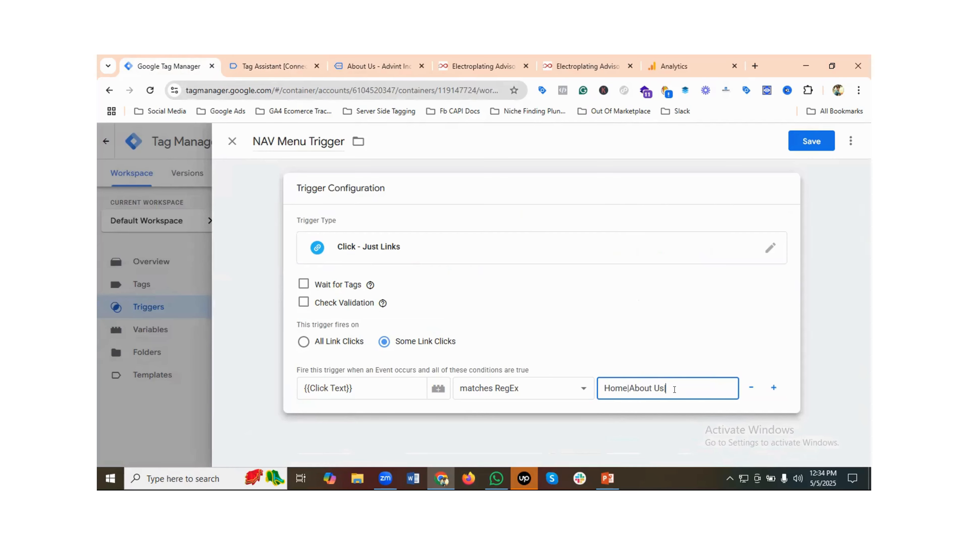
key("ctrl+v")
Copy the Click Text of the recorded Advisory Link Click and append it so the RegEx reads "Home|About Us|Training|Advisory".
left_click(284, 67)
scroll(171, 335, "down", 3)
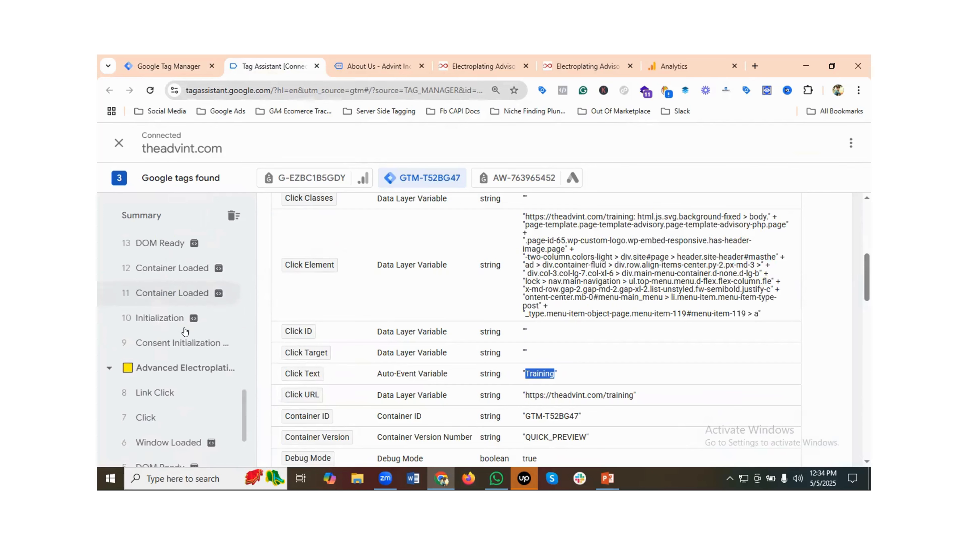
left_click(189, 365)
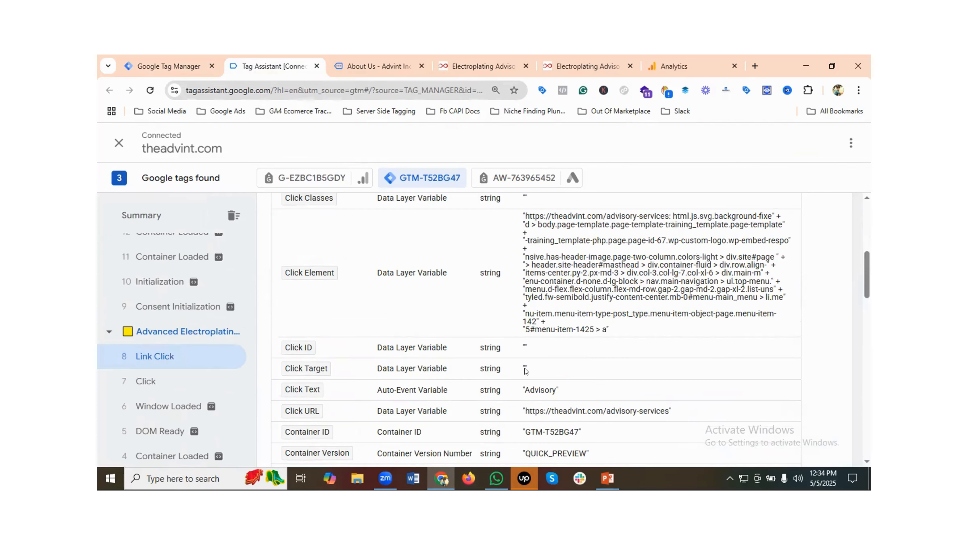
double_click(536, 392)
right_click(533, 393)
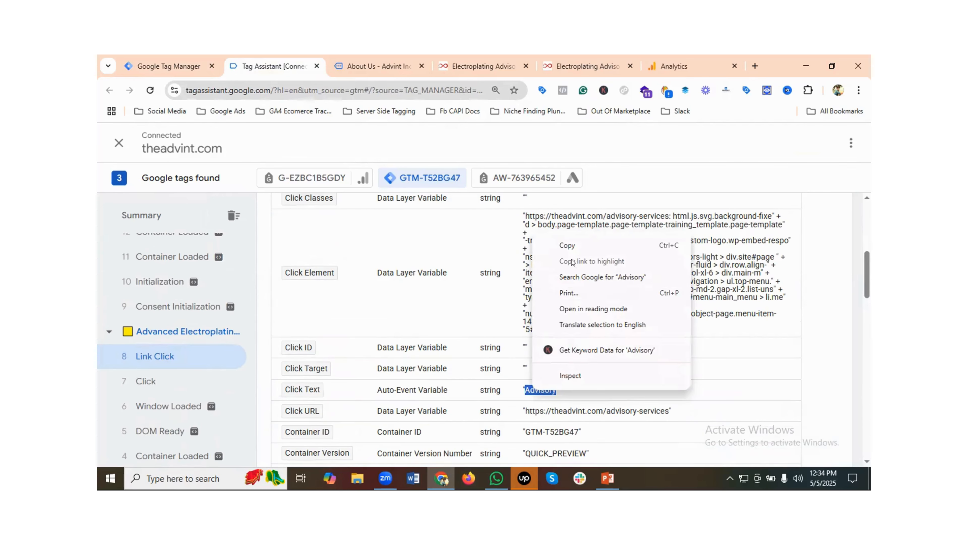
left_click(564, 248)
left_click(166, 61)
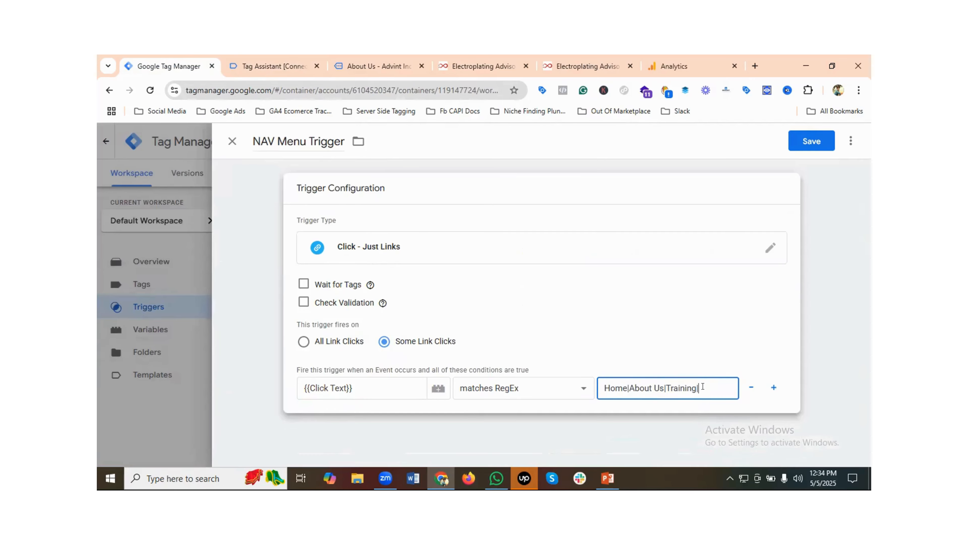
key("ctrl+v")
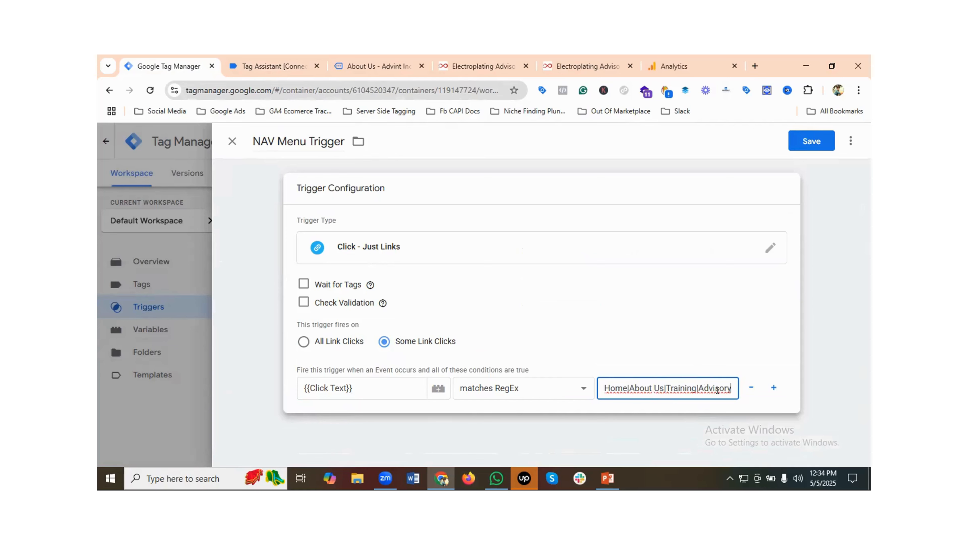
Check the navigation menu links on the theadvint.com page and save the NAV Menu Trigger.
left_click(369, 58)
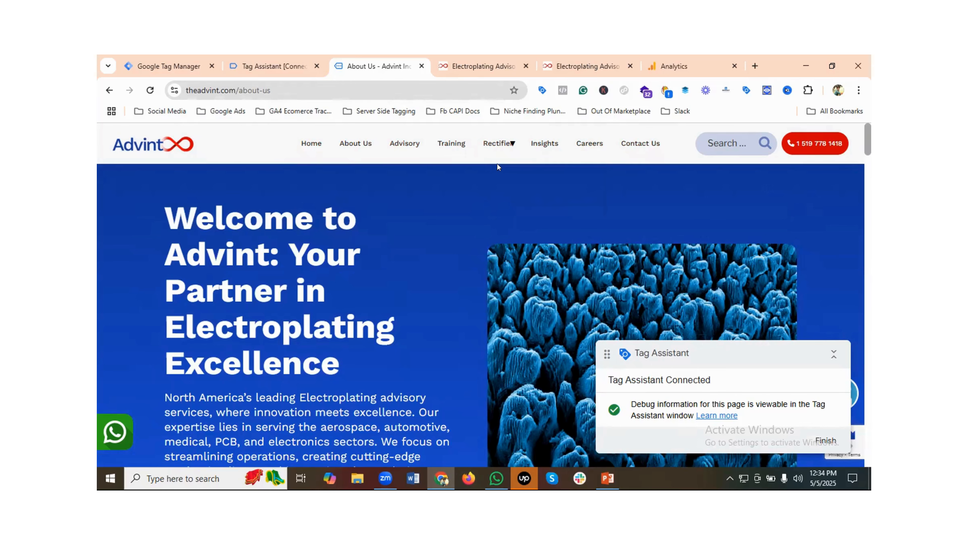
left_click(169, 61)
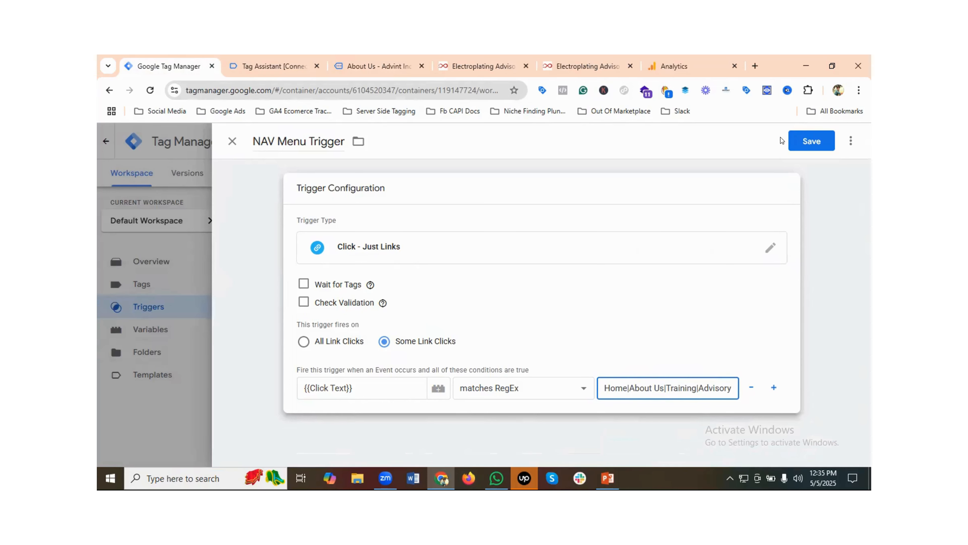
left_click(800, 144)
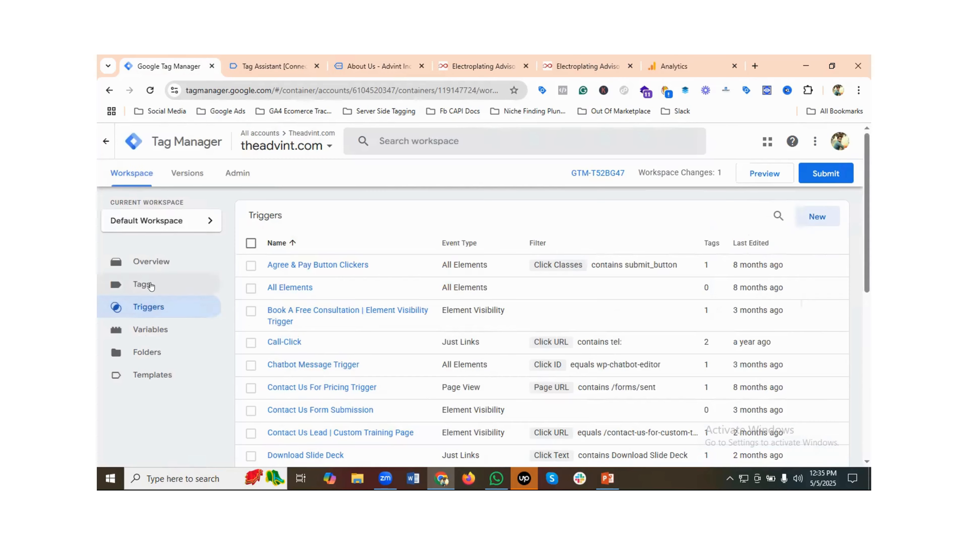
Create a new tag in the workspace and name it "GA4 Event - Nav Menu".
left_click(151, 285)
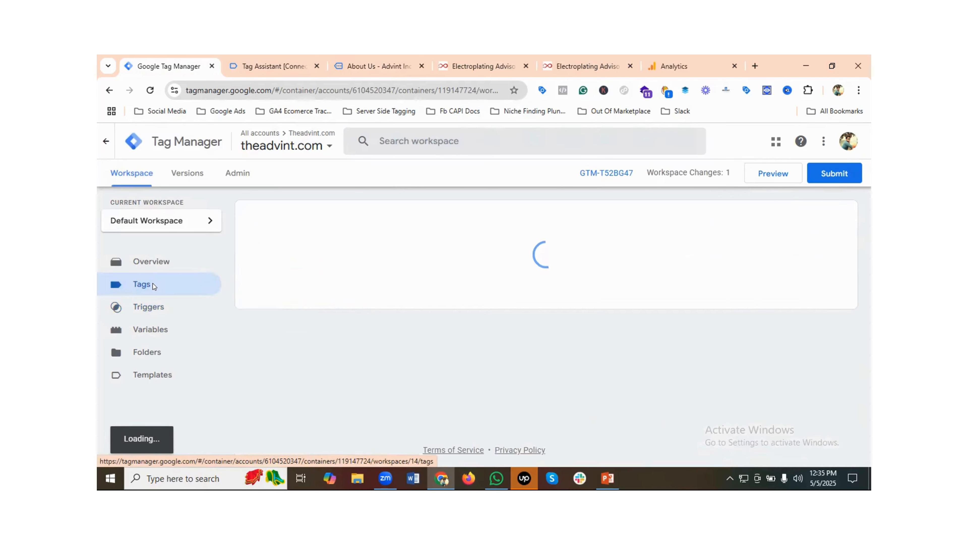
left_click(818, 216)
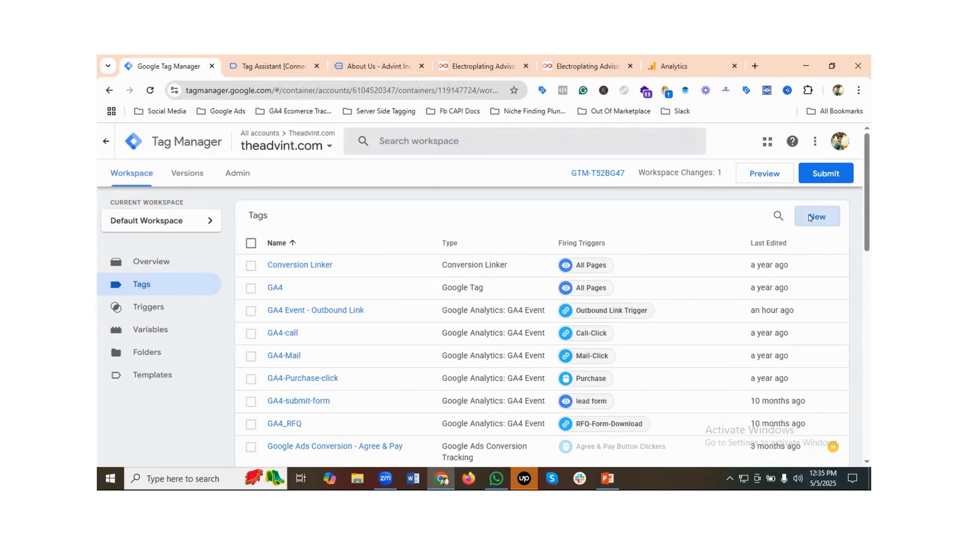
left_click(259, 138)
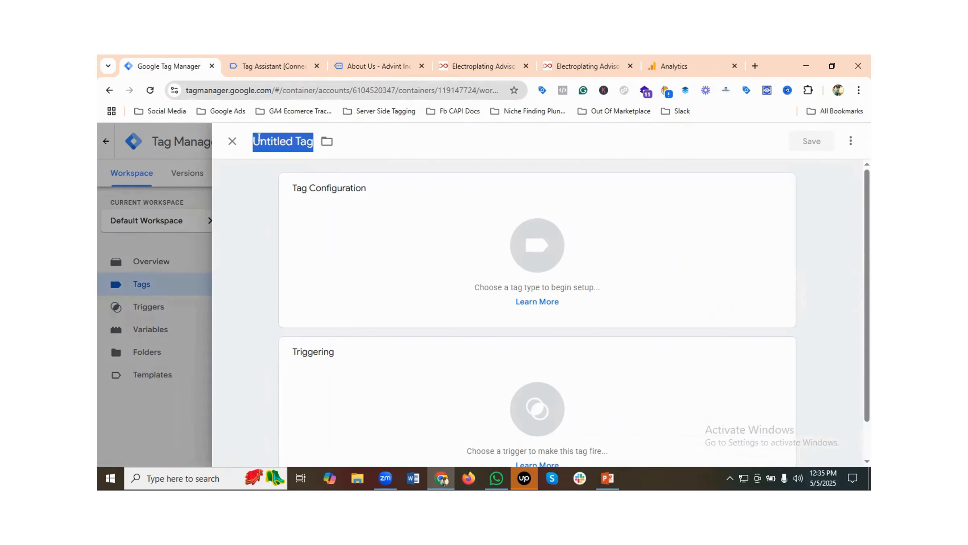
key("BackSpace")
type("GA4")
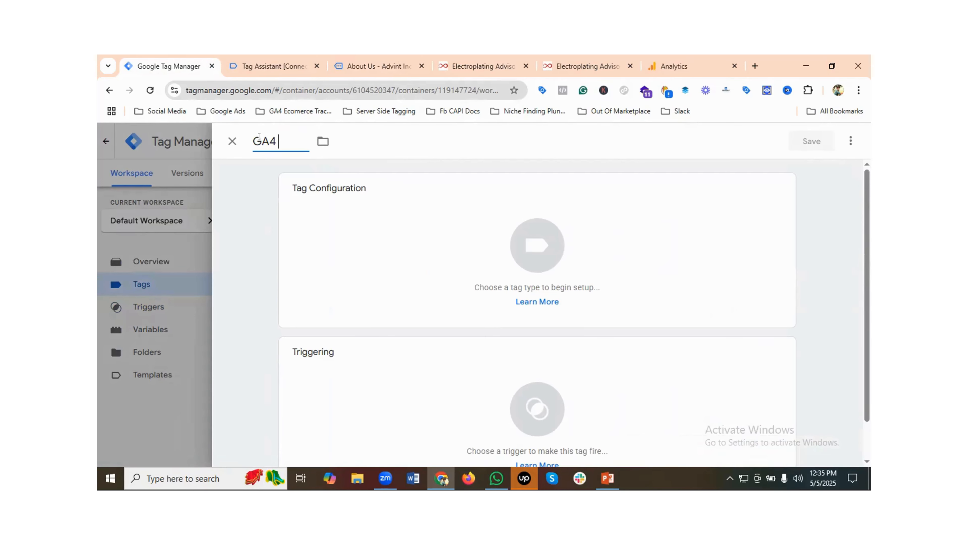
type(" Event - Nav Men")
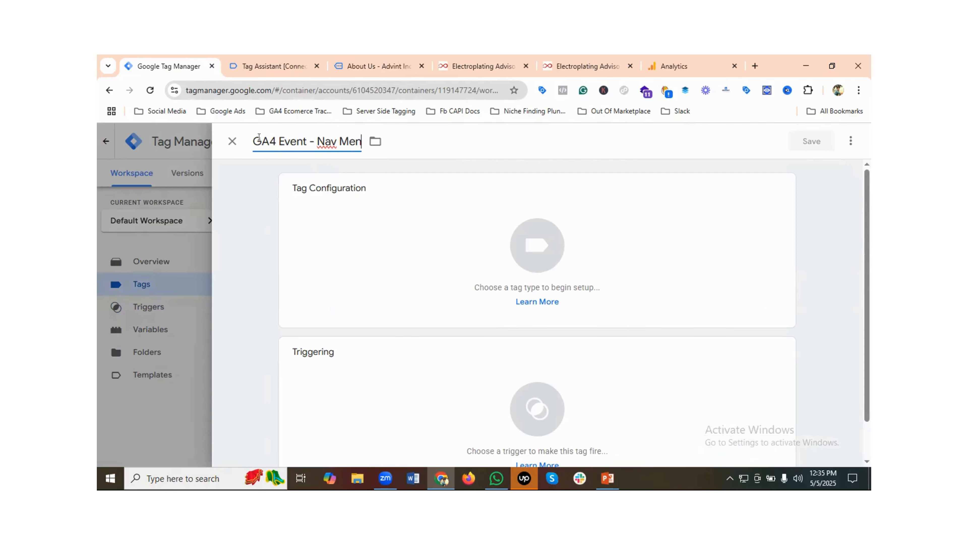
type("u")
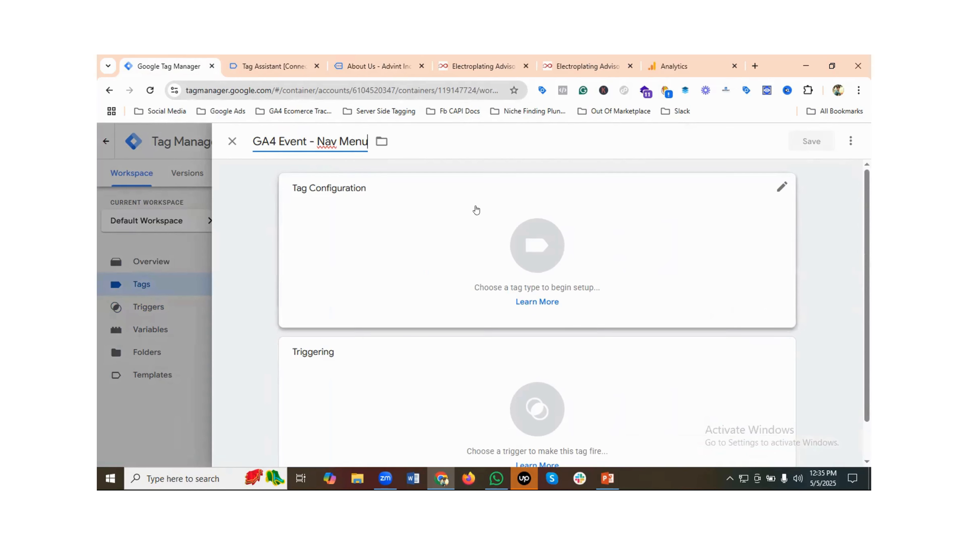
Set the tag type to Google Analytics: GA4 Event.
left_click(520, 228)
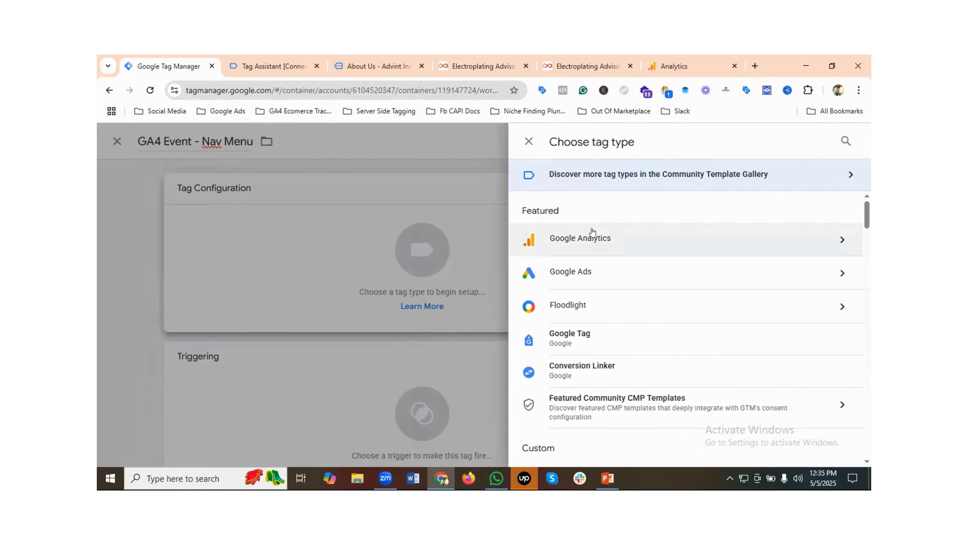
left_click(592, 237)
left_click(593, 239)
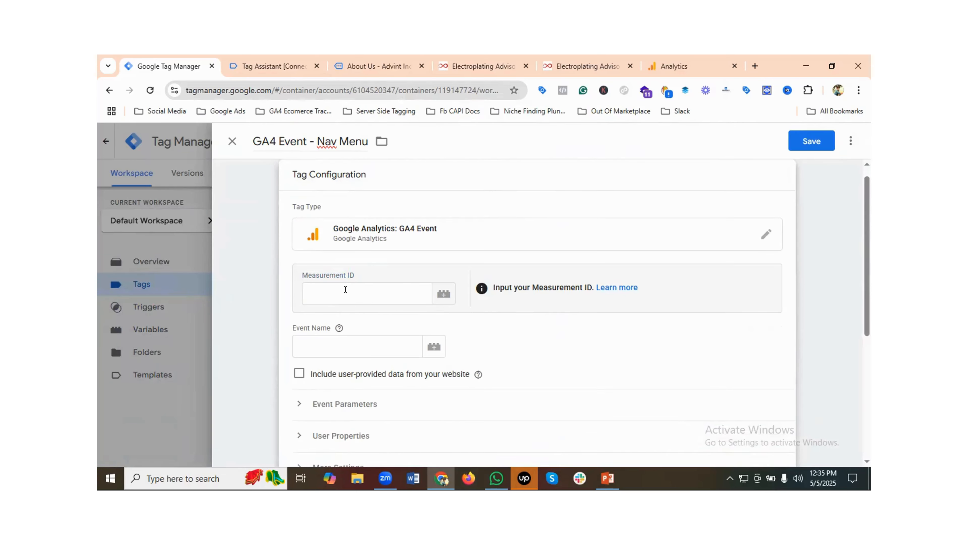
Set the tag's Measurement ID to the GA4 Measurement Id variable and its event name to ga4_nav_menu.
left_click(401, 294)
left_click(446, 295)
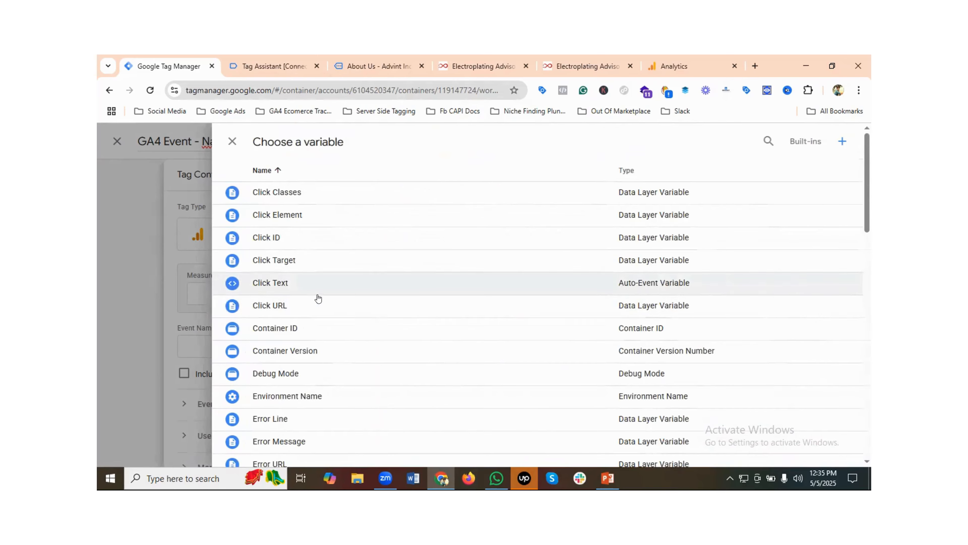
scroll(318, 299, "down", 5)
scroll(322, 300, "down", 5)
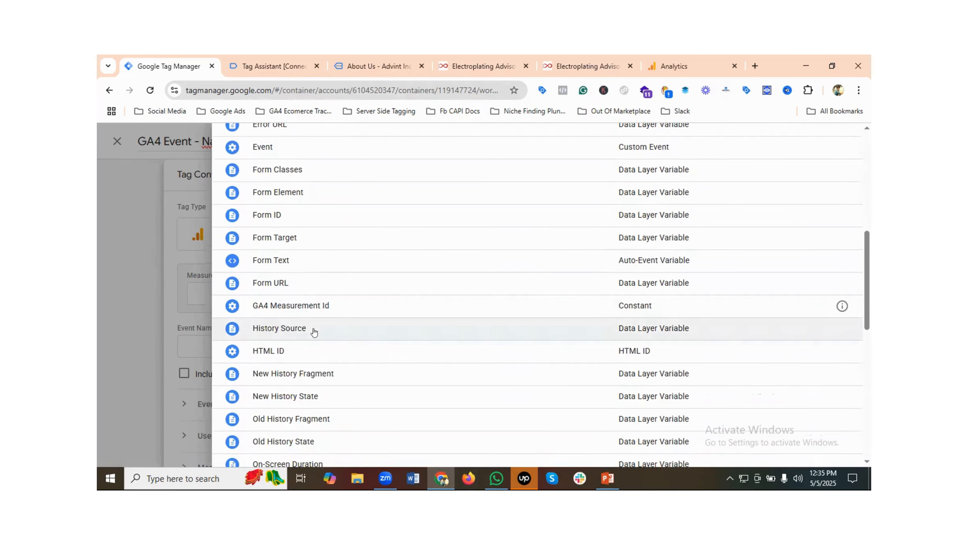
left_click(311, 308)
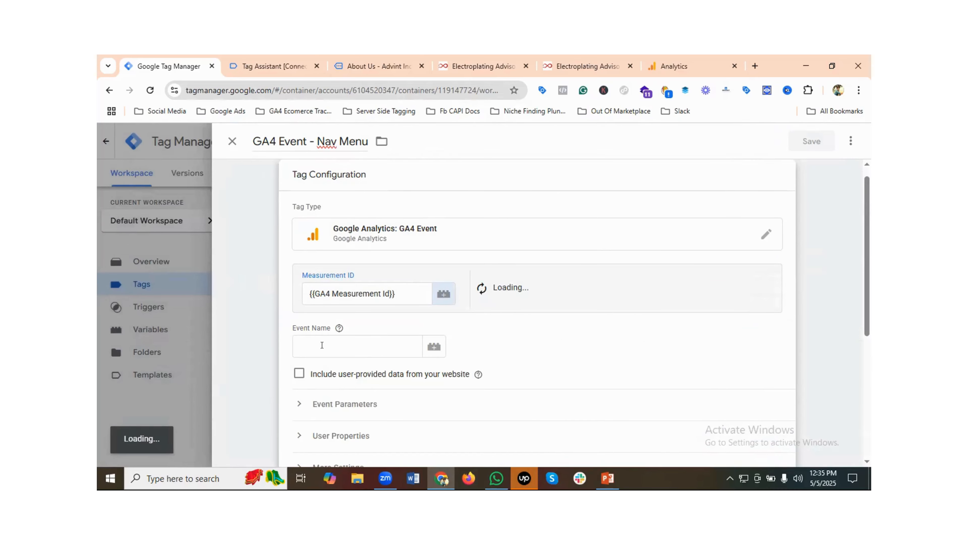
left_click(322, 344)
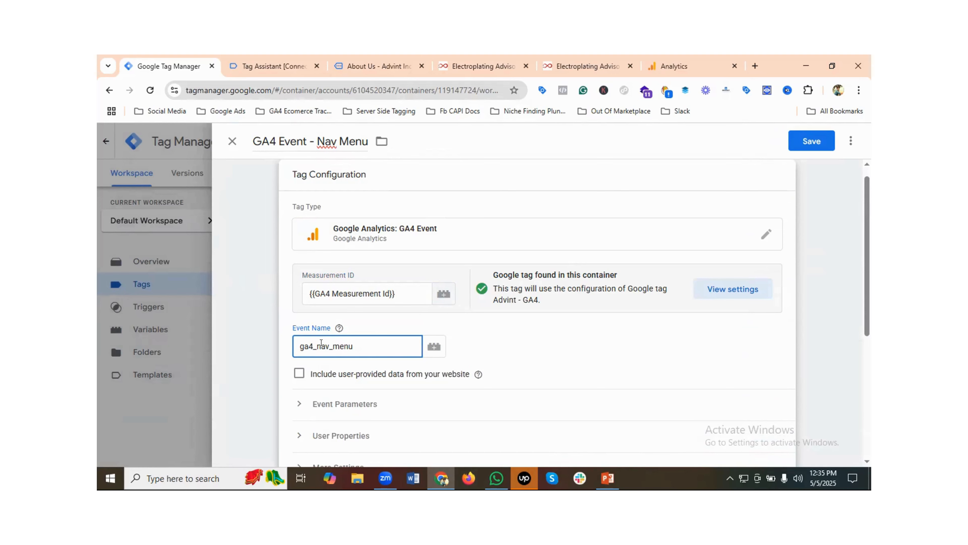
left_click(538, 349)
Add an event parameter named click_text to the tag, with the Click Text variable as its value.
scroll(434, 367, "down", 2)
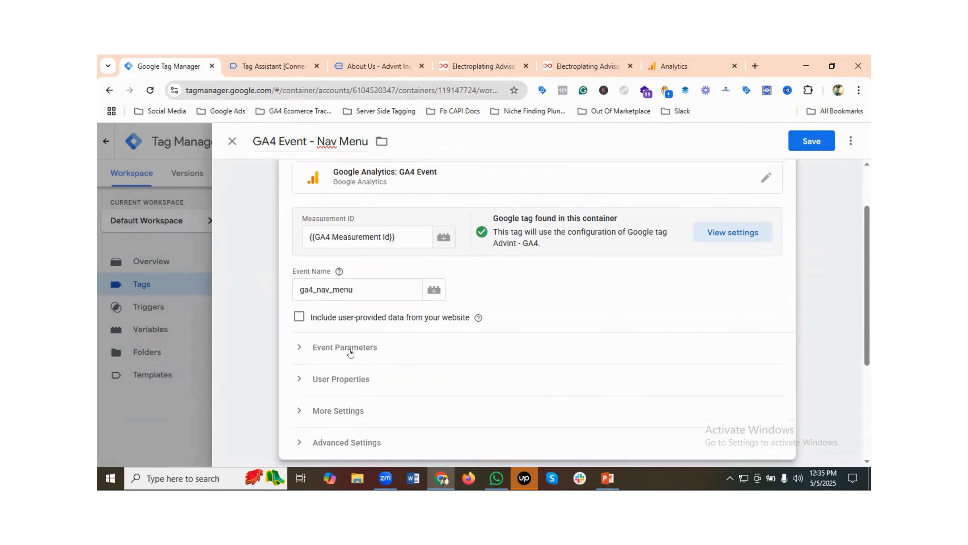
left_click(356, 352)
scroll(418, 380, "down", 2)
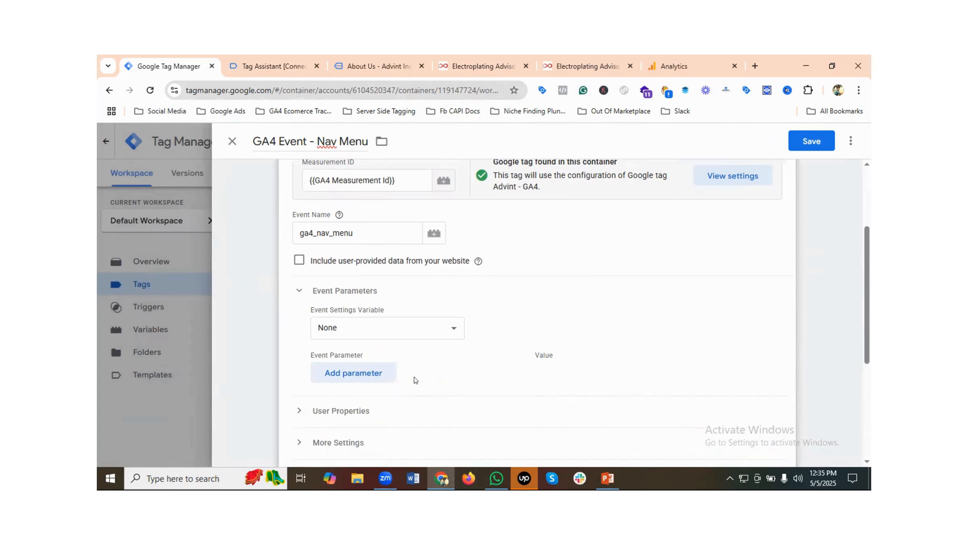
left_click(365, 67)
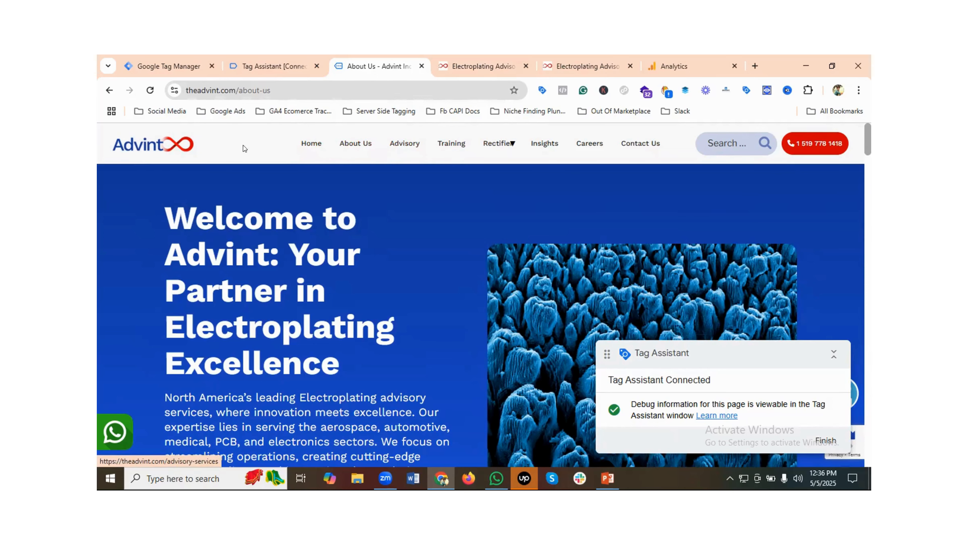
left_click(169, 61)
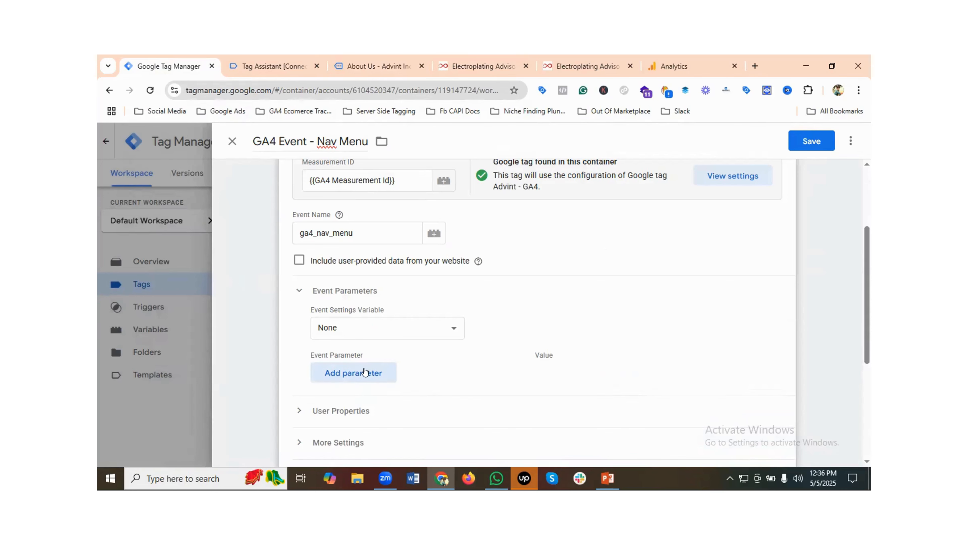
left_click(354, 372)
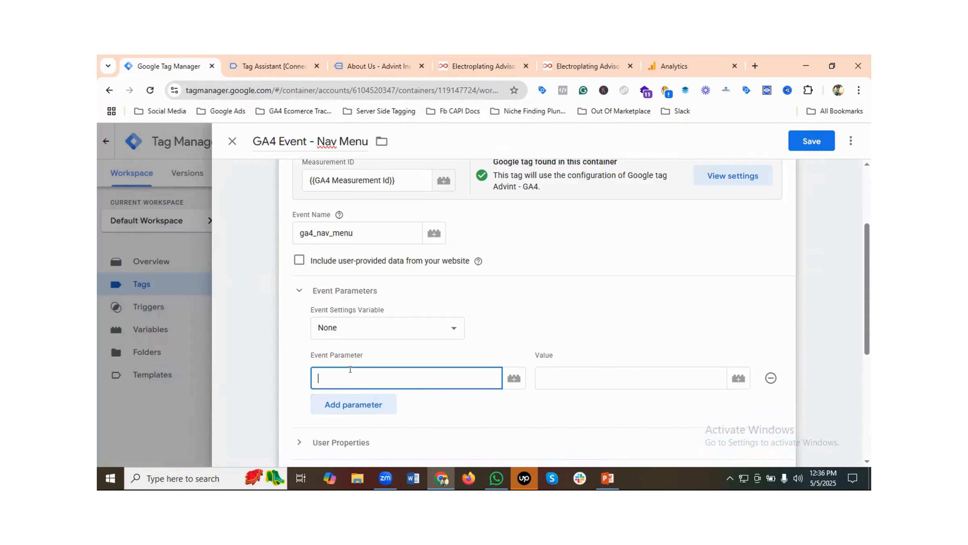
type("clc")
key("BackSpace")
key("BackSpace")
type("ick_te")
left_click(595, 378)
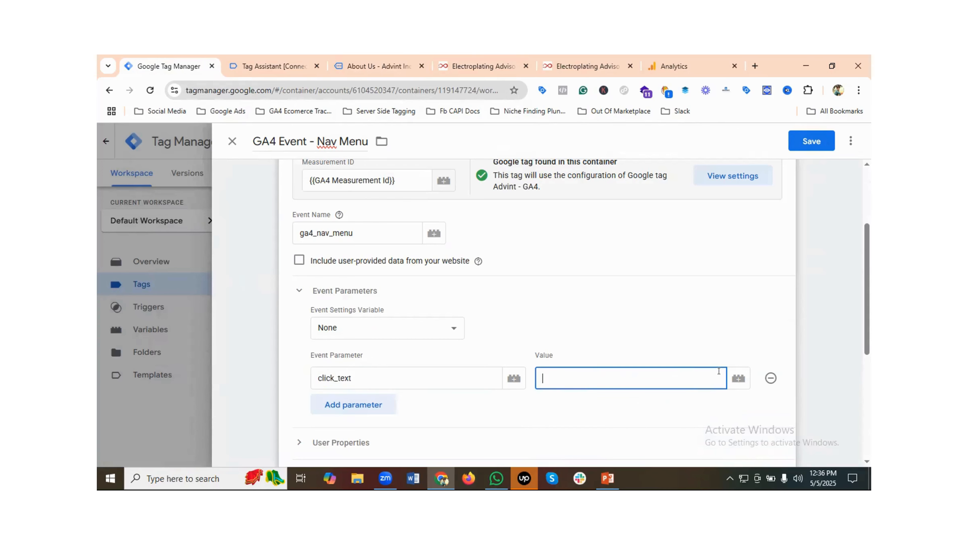
left_click(740, 379)
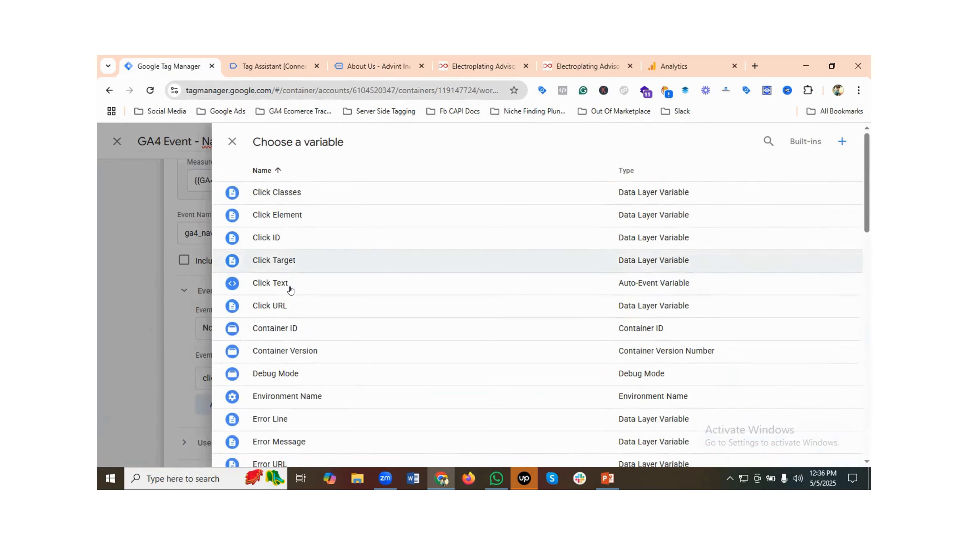
left_click(276, 283)
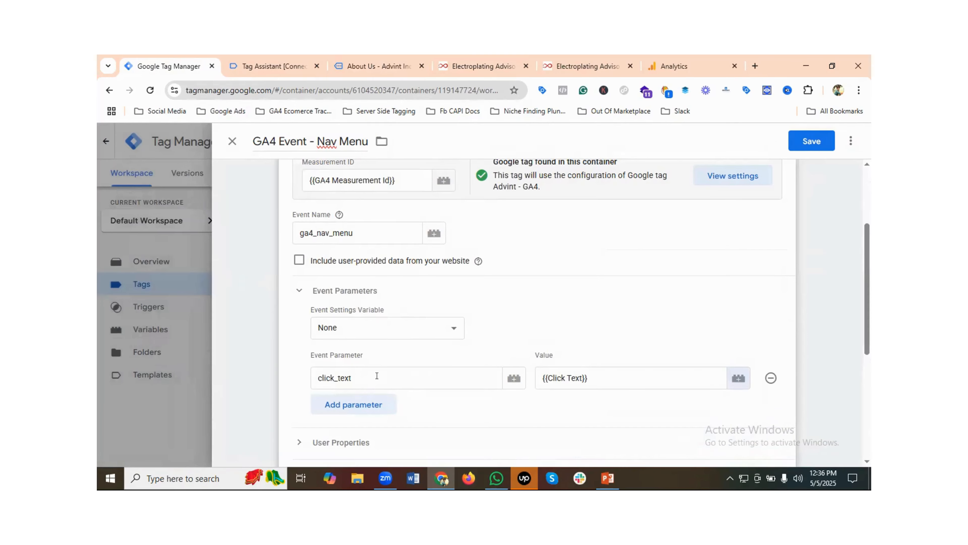
Assign NAV Menu Trigger as the tag's firing trigger and save the tag.
scroll(677, 396, "down", 5)
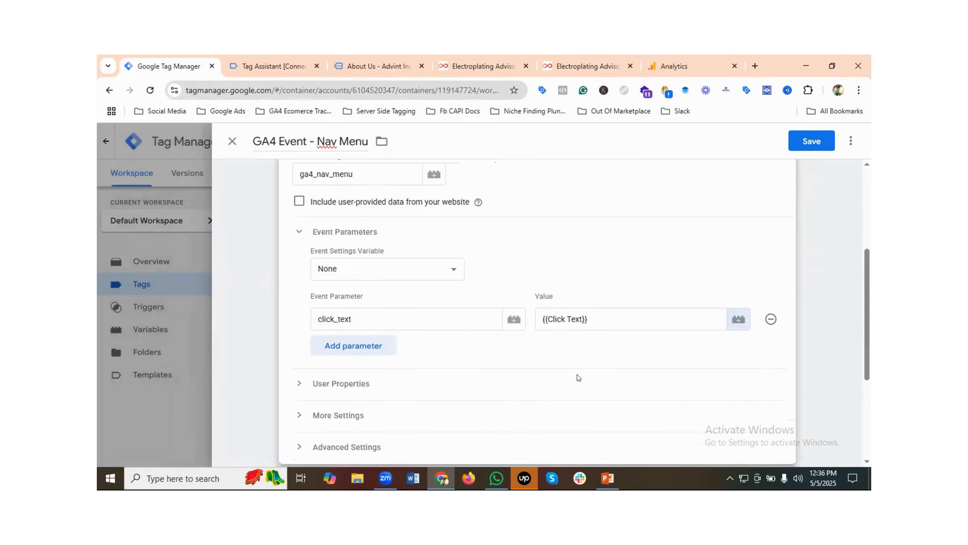
left_click(517, 389)
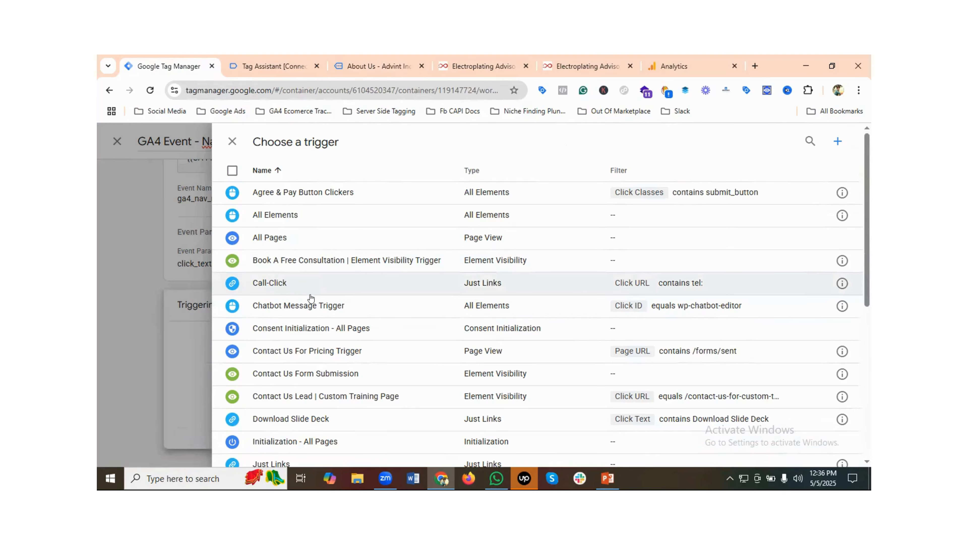
scroll(311, 328, "down", 3)
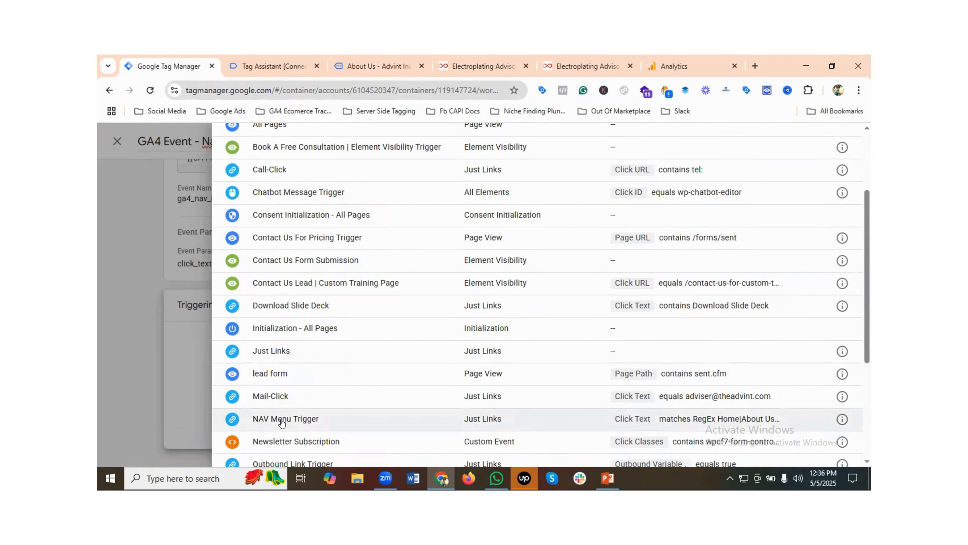
left_click(330, 425)
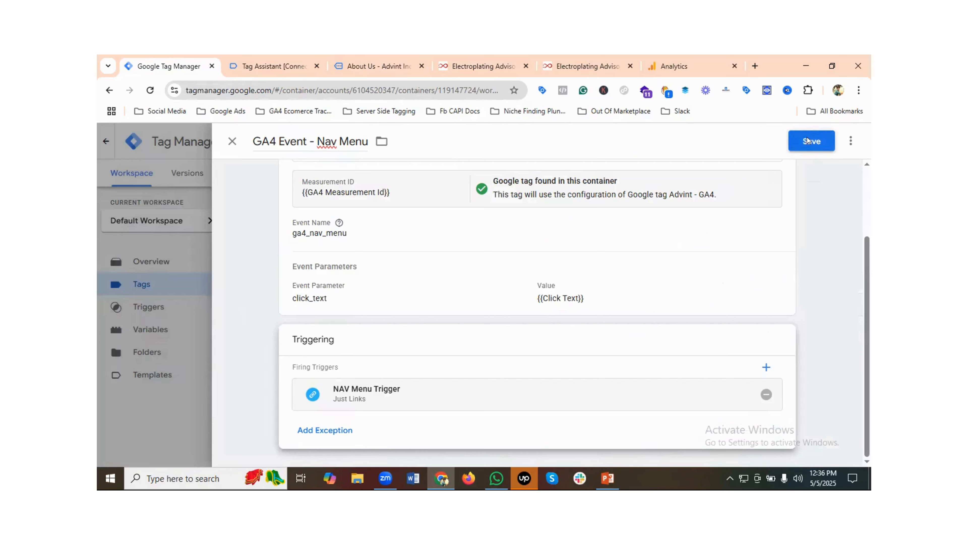
left_click(812, 142)
Start a preview session of the container on theadvint.com and close the two leftover Electroplating Advisory browser tabs.
left_click(674, 66)
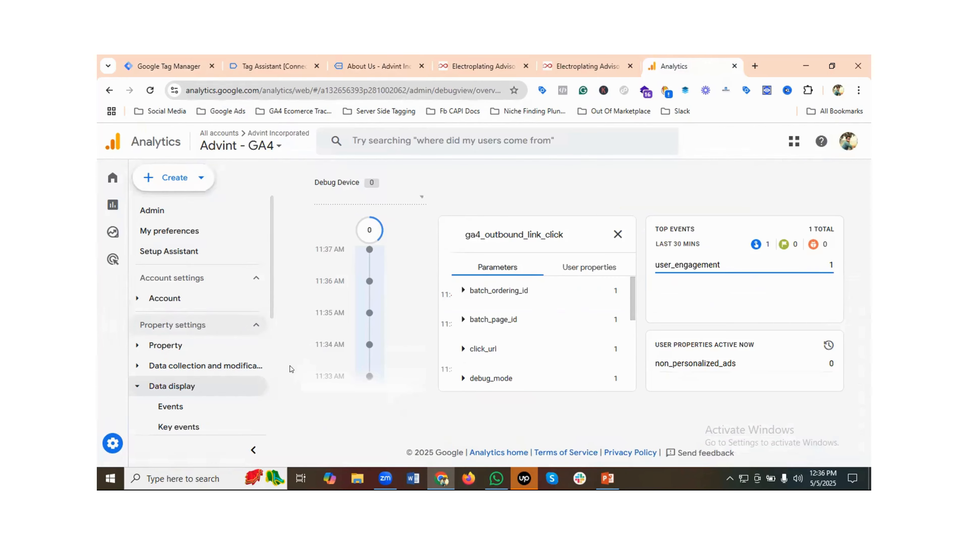
left_click(165, 67)
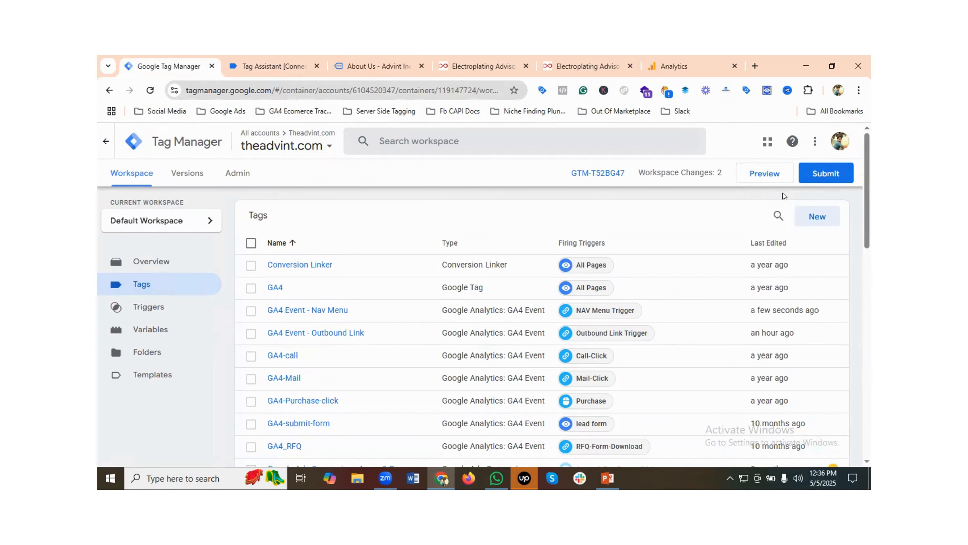
left_click(764, 175)
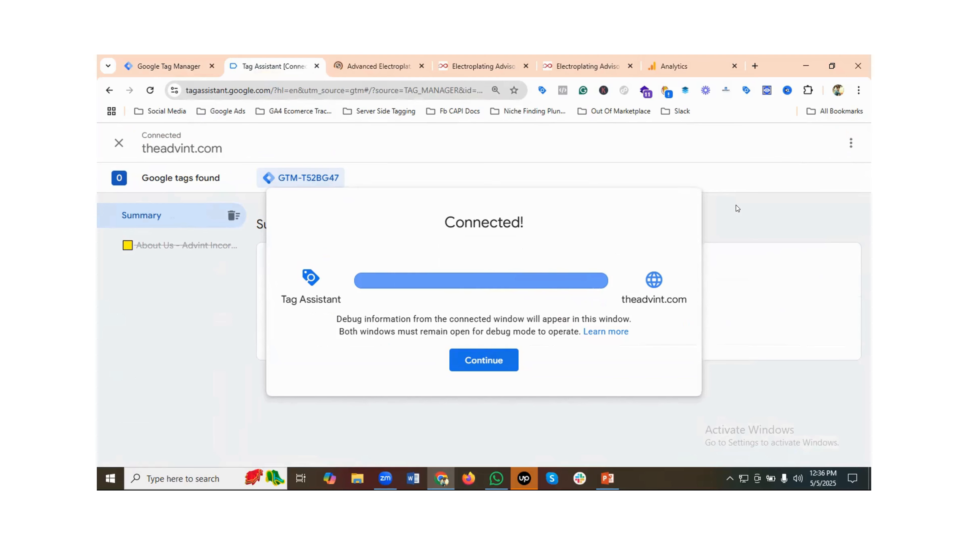
left_click(526, 66)
left_click(526, 67)
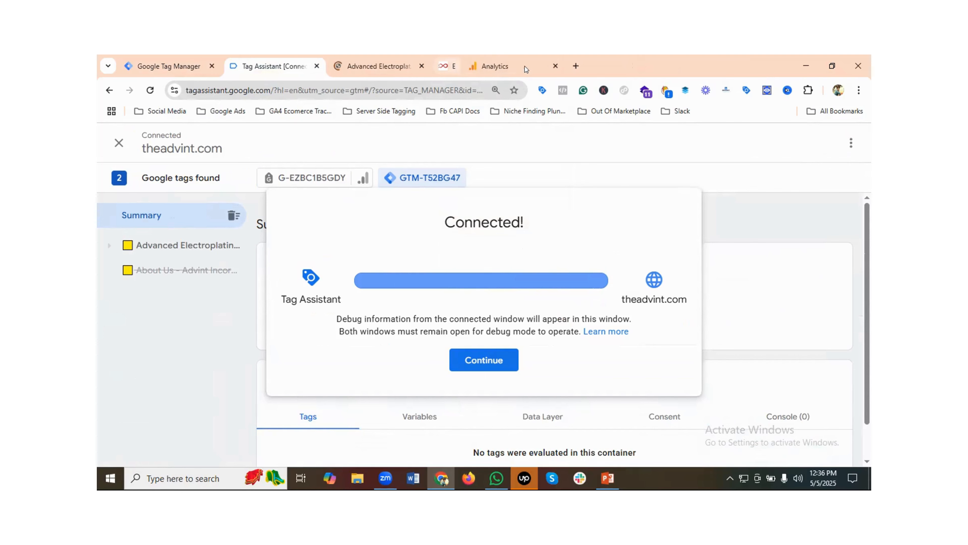
left_click(482, 361)
Review the fired tags in Tag Assistant and follow the Home menu link on the connected site.
scroll(610, 355, "down", 3)
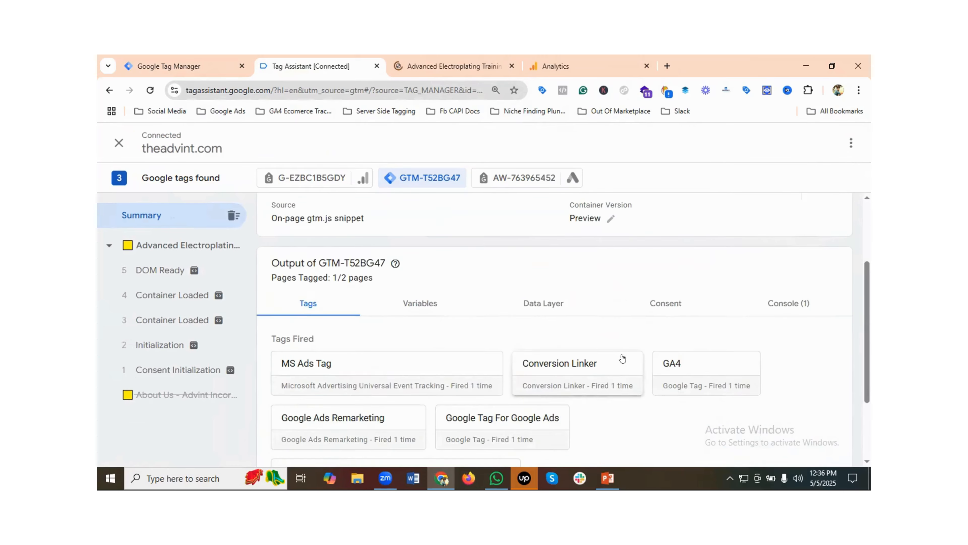
scroll(633, 356, "down", 3)
scroll(643, 365, "up", 1)
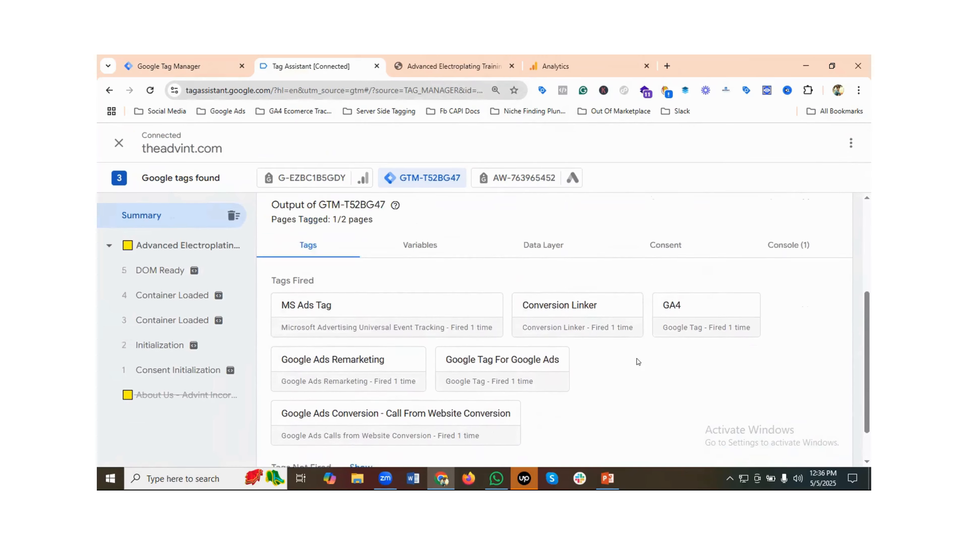
left_click(438, 57)
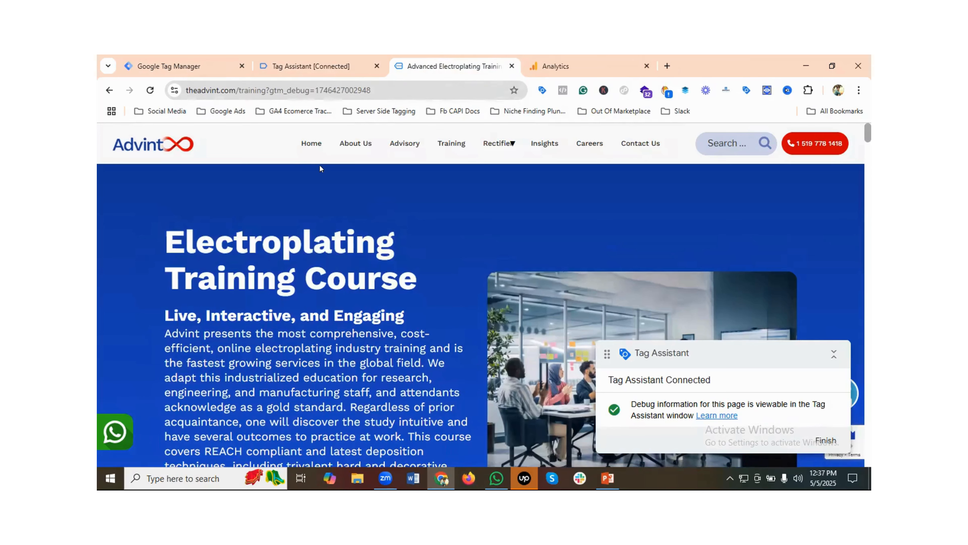
left_click(305, 144)
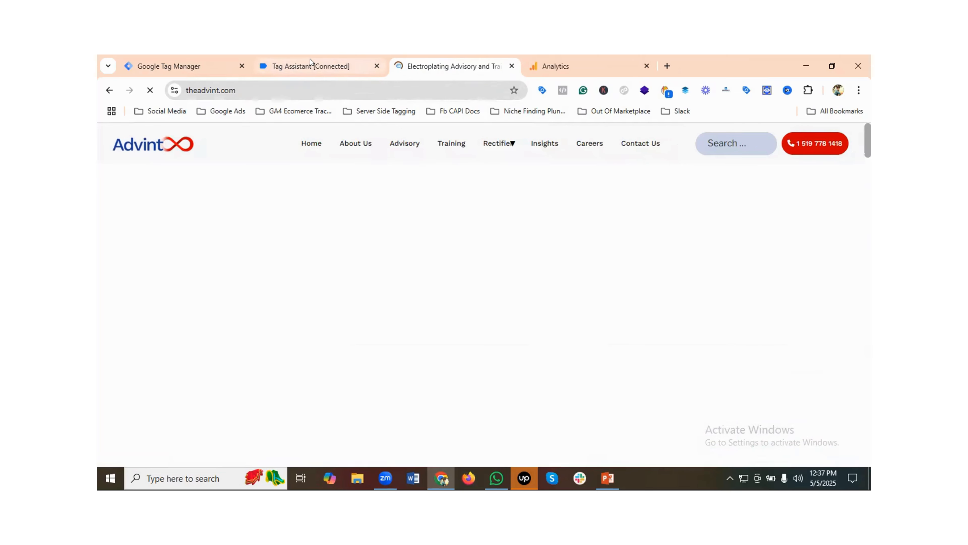
Examine the list of tags fired in Tag Assistant for the Home menu link click.
left_click(311, 61)
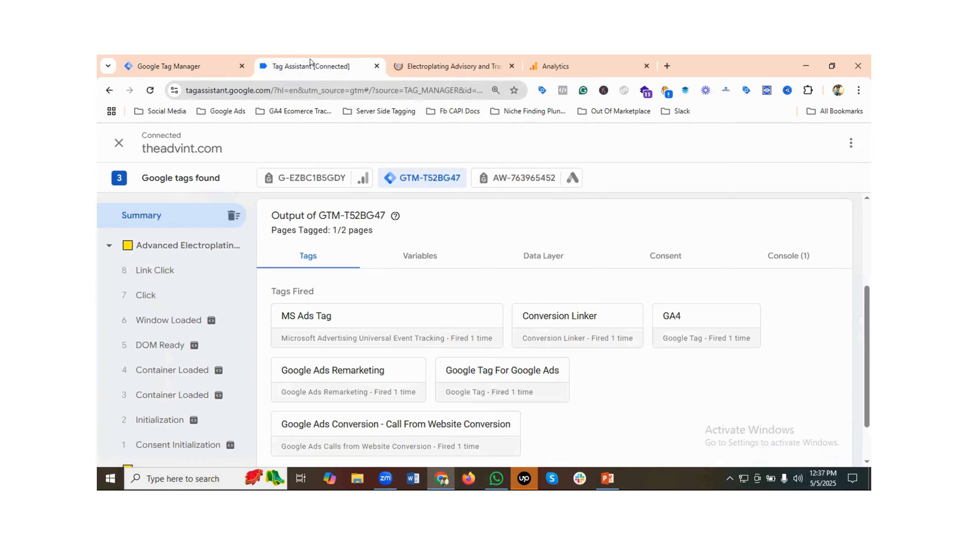
scroll(480, 340, "down", 2)
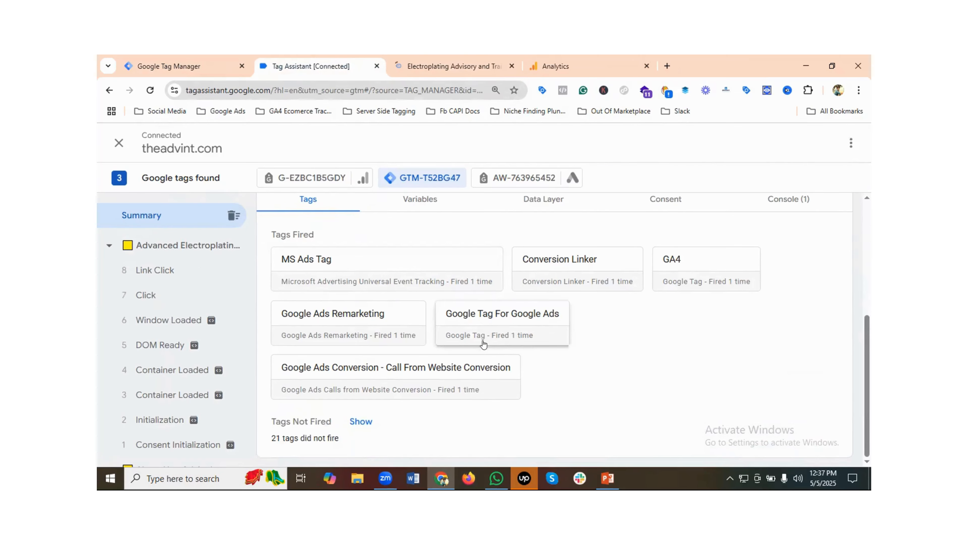
scroll(465, 370, "up", 2)
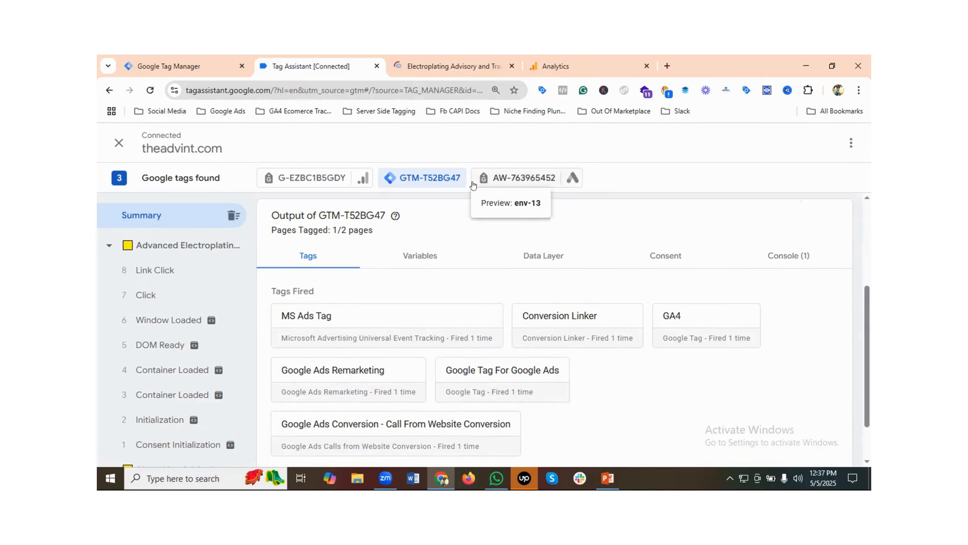
scroll(543, 396, "down", 2)
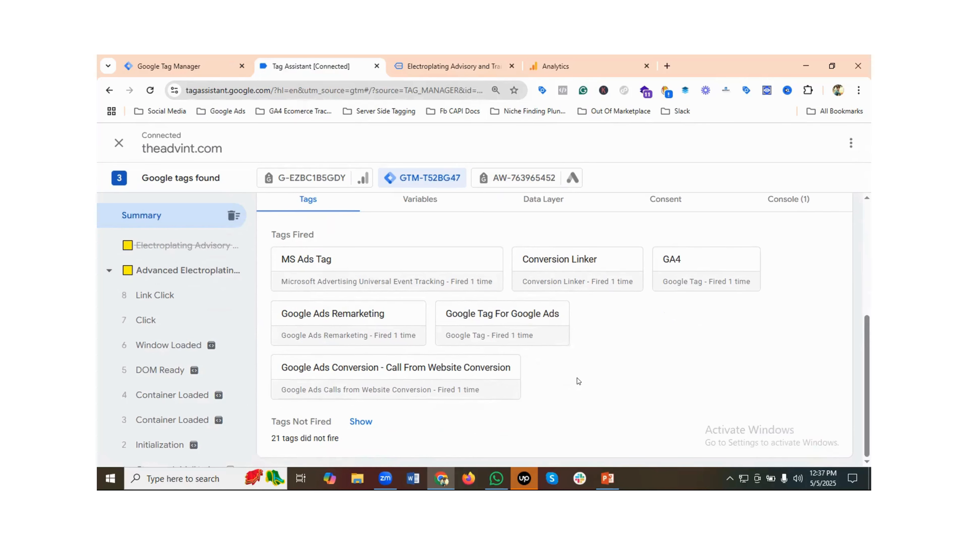
scroll(577, 382, "up", 2)
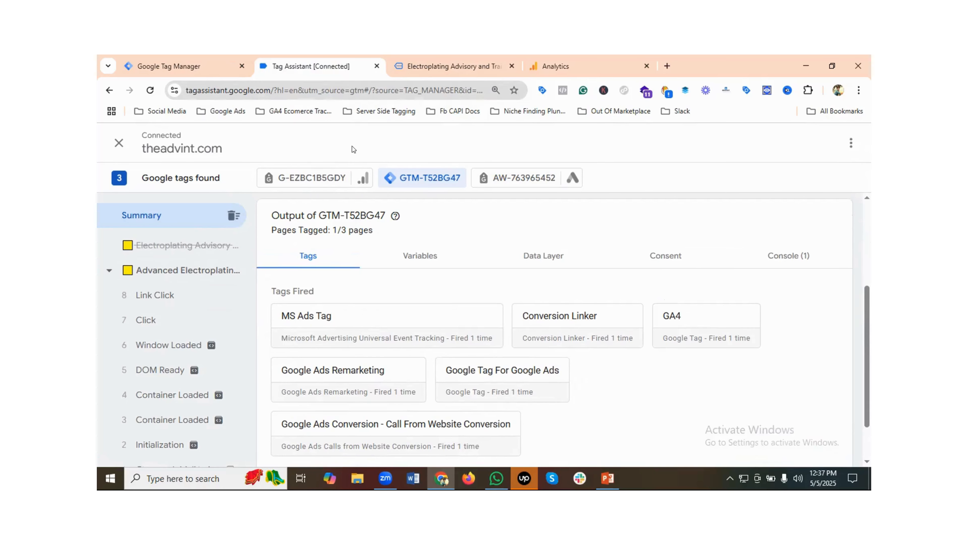
left_click(227, 215)
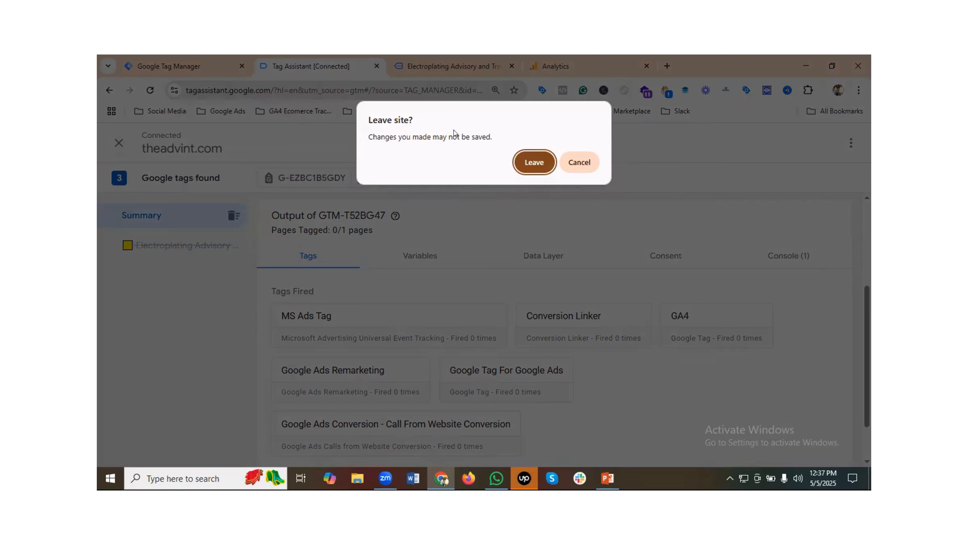
left_click(534, 162)
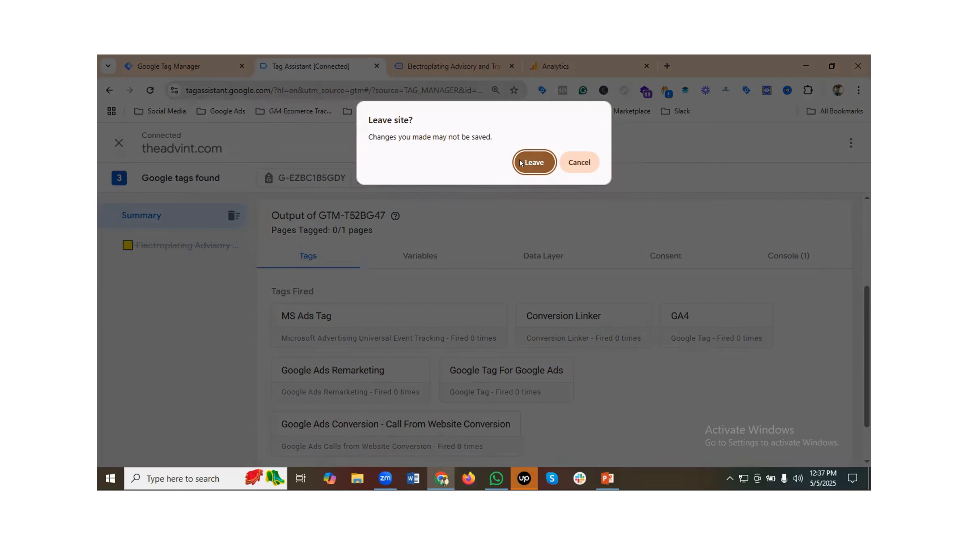
left_click(377, 67)
left_click(193, 64)
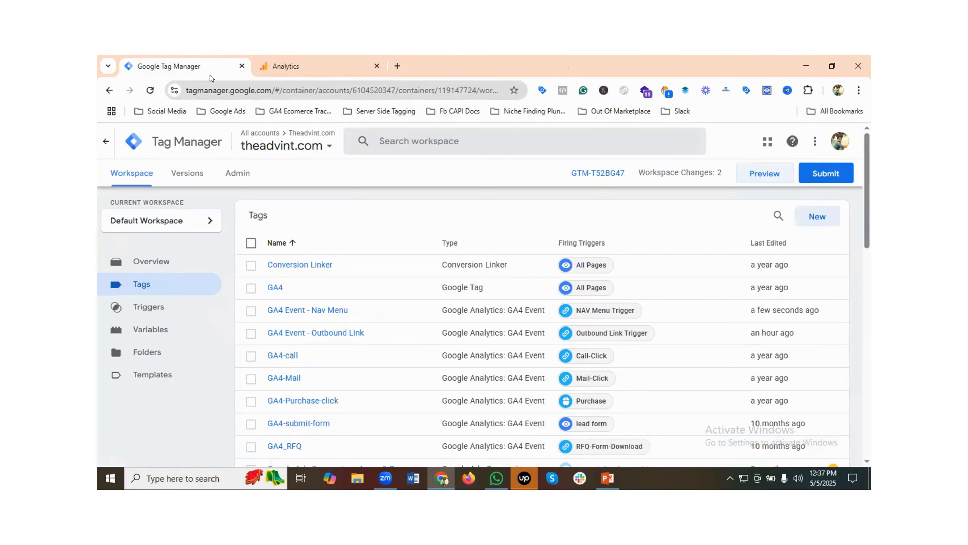
left_click(763, 176)
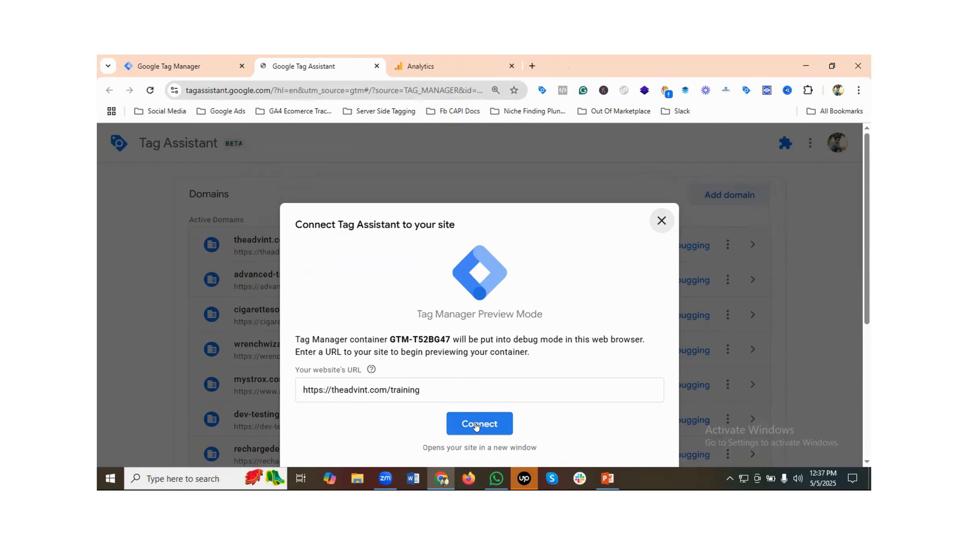
left_click(476, 426)
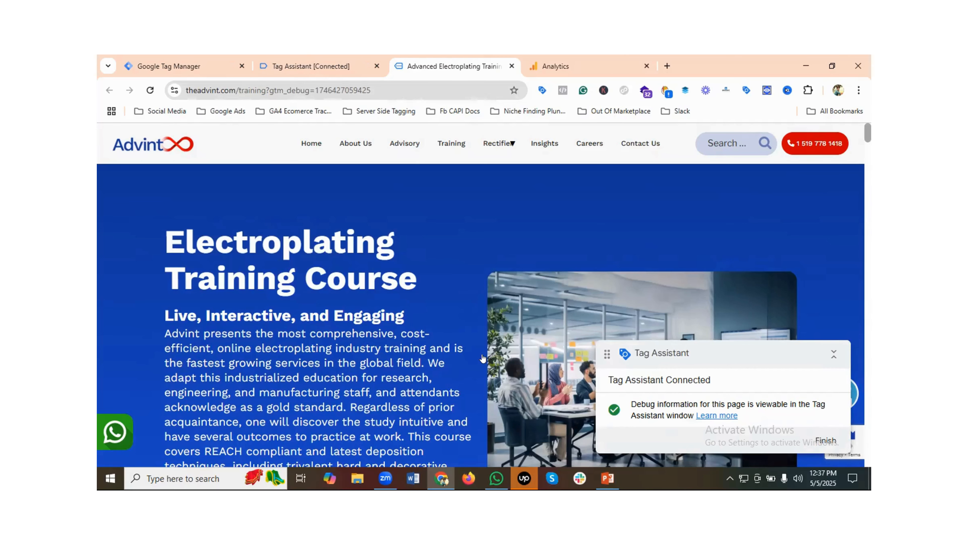
Follow the Home menu link on the connected site and check the fired tags in the Tag Assistant summary.
left_click(310, 61)
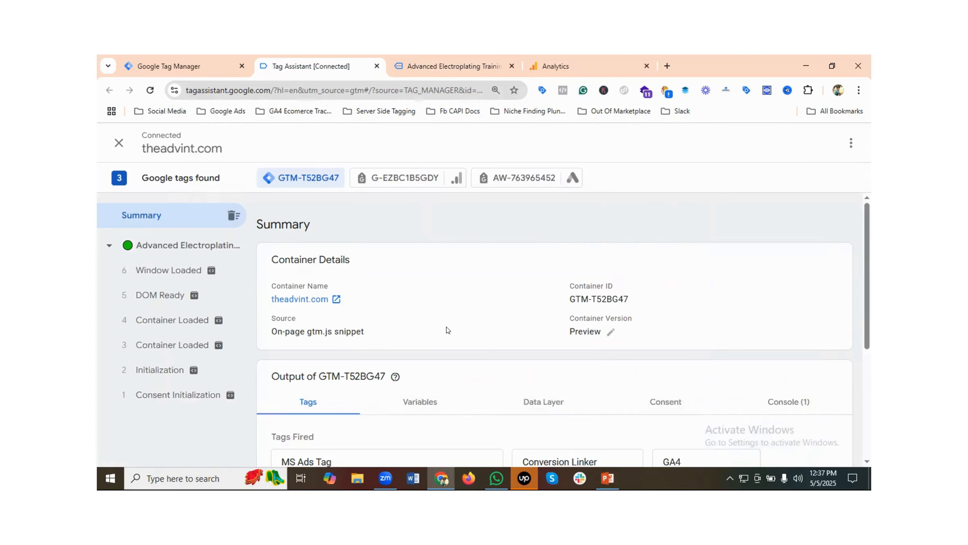
key("ctrl+Tab")
left_click(312, 143)
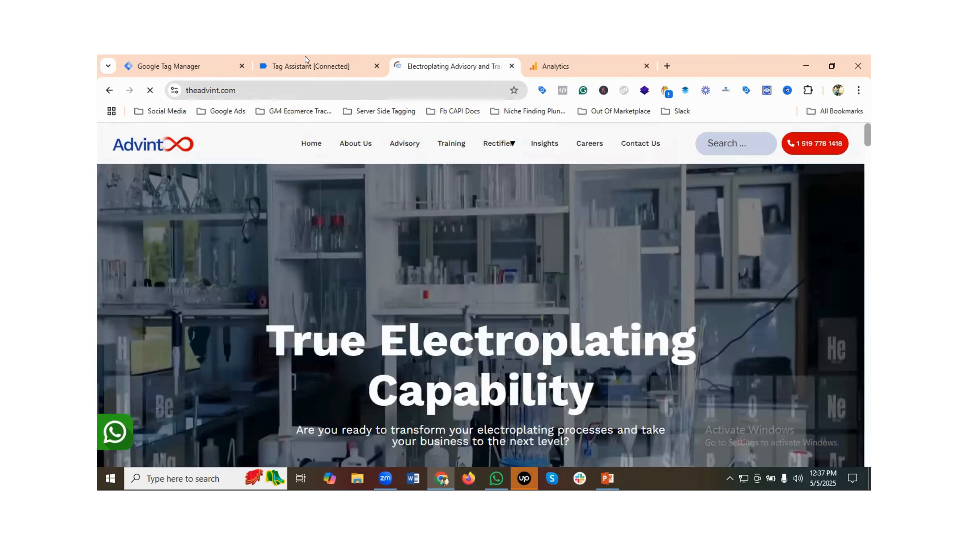
left_click(309, 64)
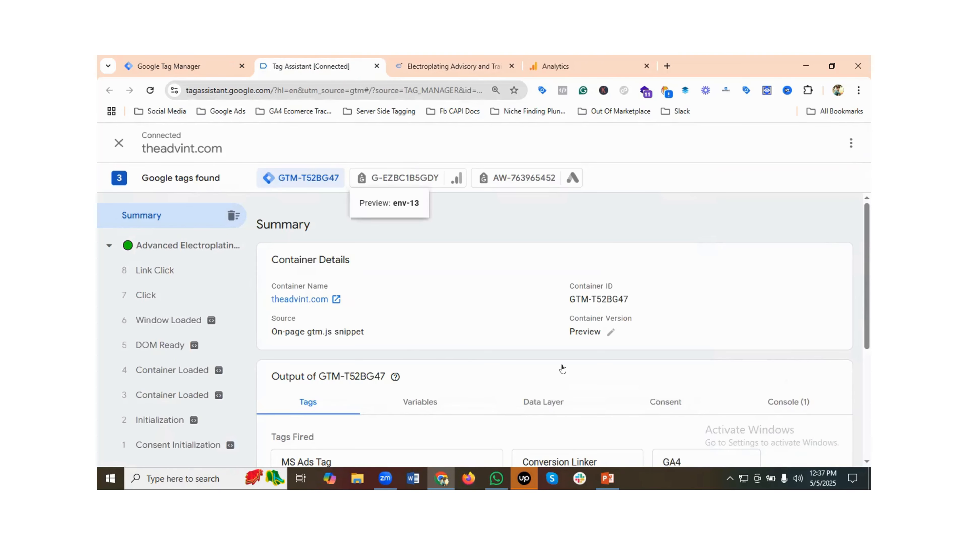
scroll(644, 378, "down", 3)
scroll(647, 380, "down", 2)
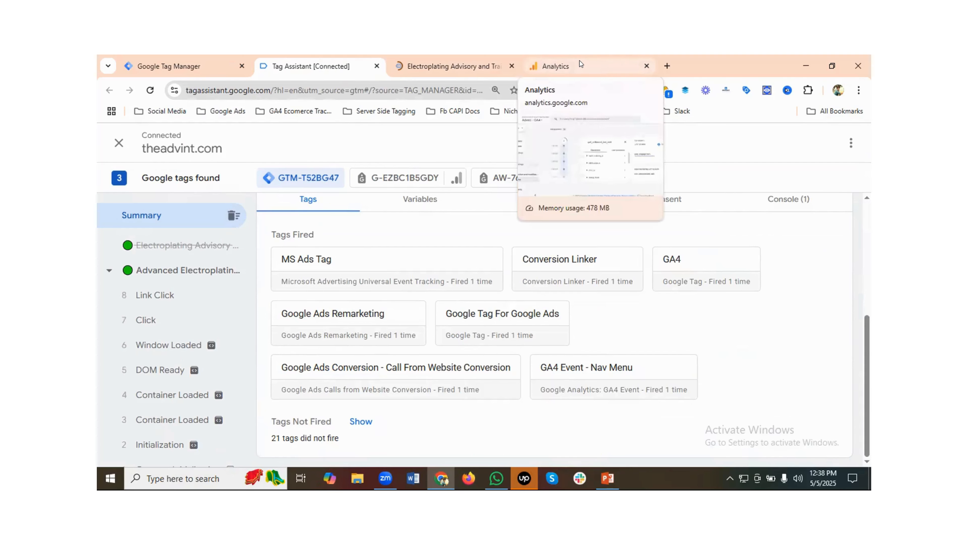
Switch to Analytics DebugView and inspect the click_text parameter of the ga4_nav_menu event.
left_click(572, 61)
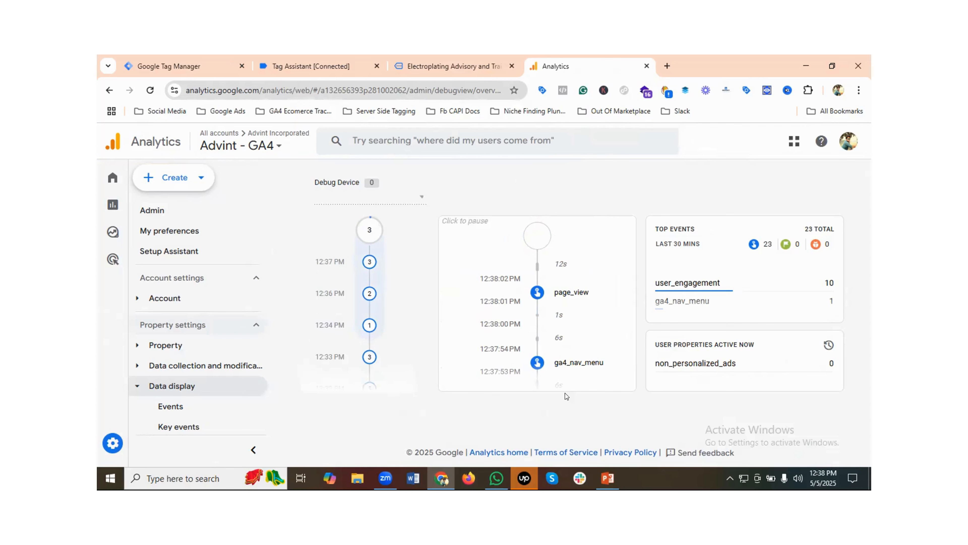
left_click(580, 363)
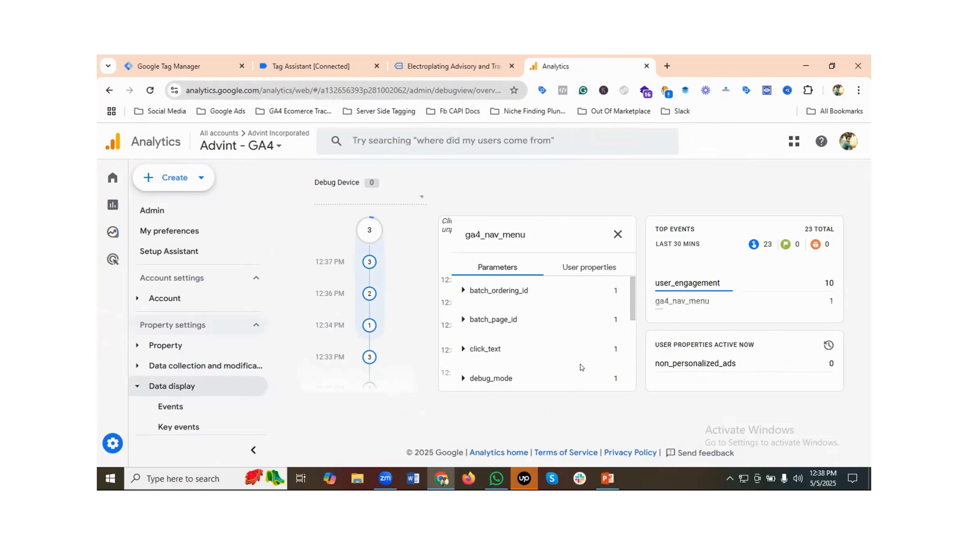
left_click(464, 349)
scroll(525, 349, "down", 2)
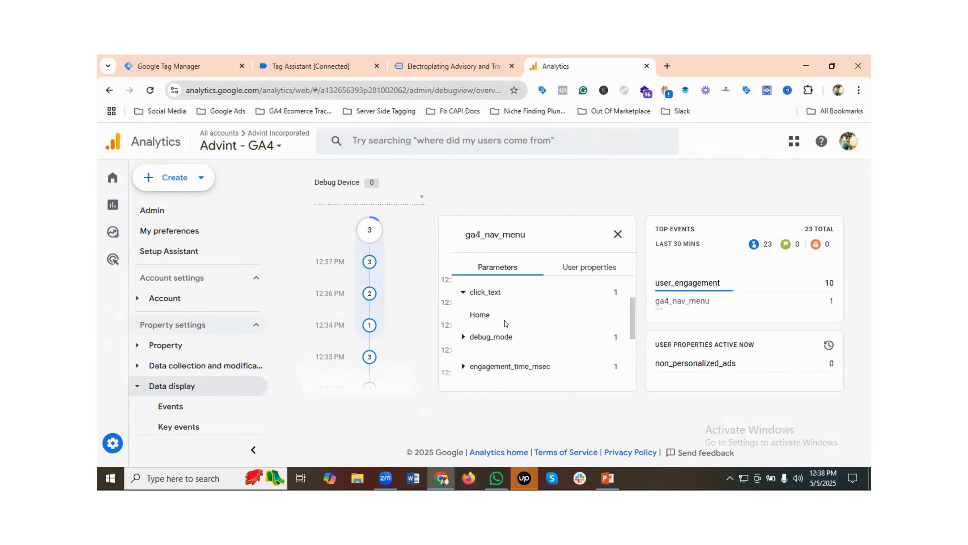
Clear the Tag Assistant event log, retest the About Us menu link on the connected site, and check which tags fire.
left_click(464, 55)
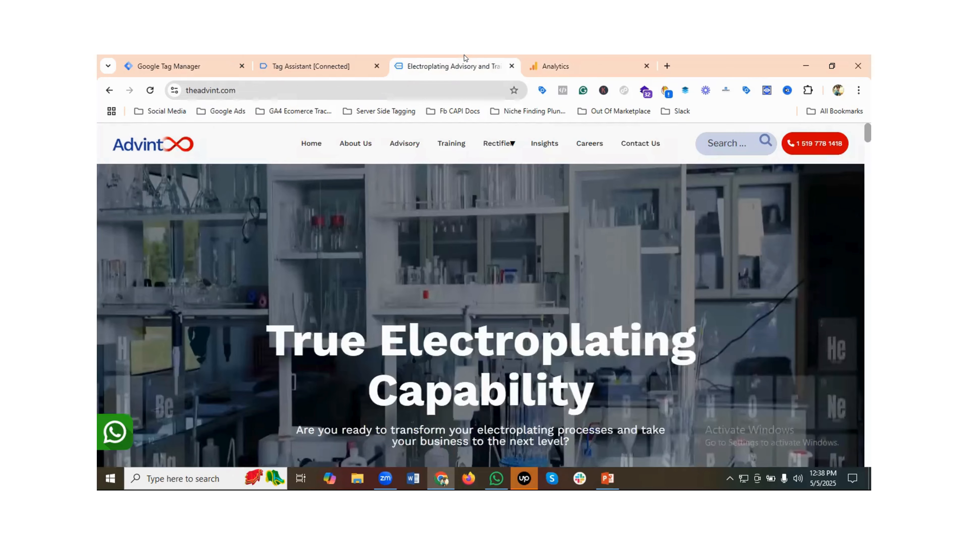
left_click(353, 57)
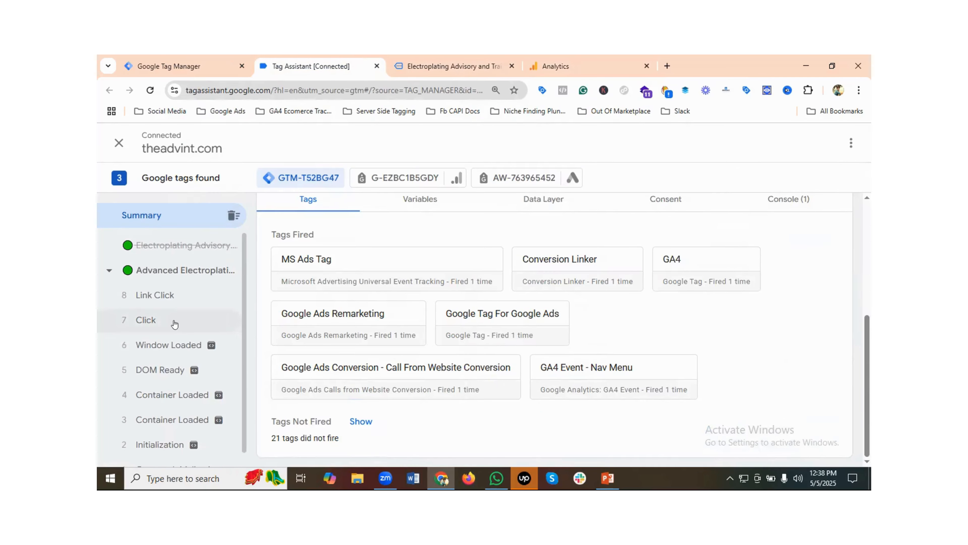
left_click(443, 59)
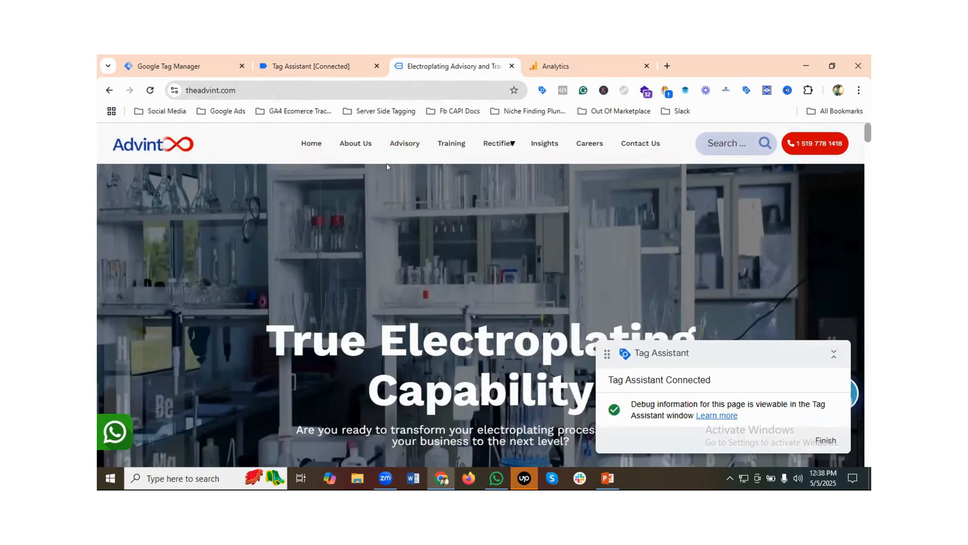
left_click(363, 143)
left_click(335, 64)
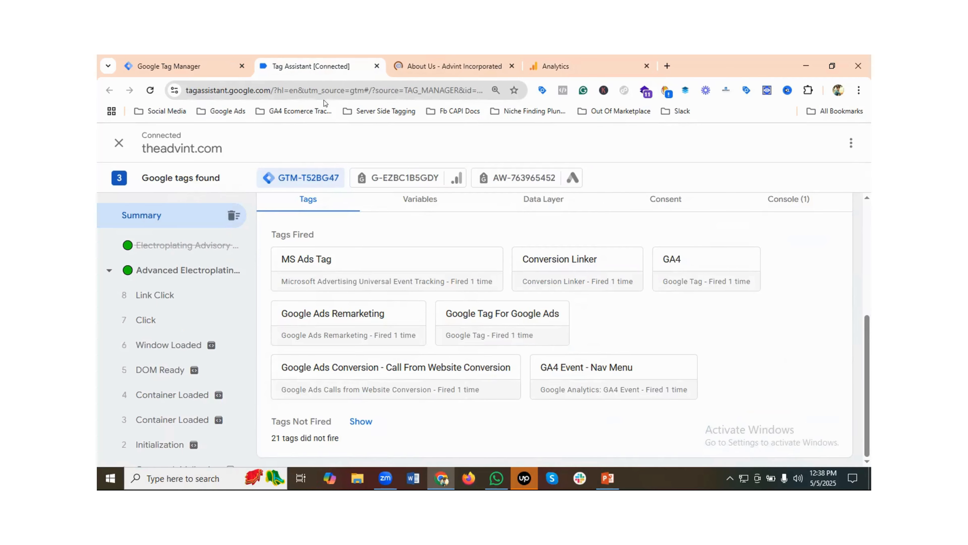
left_click(231, 224)
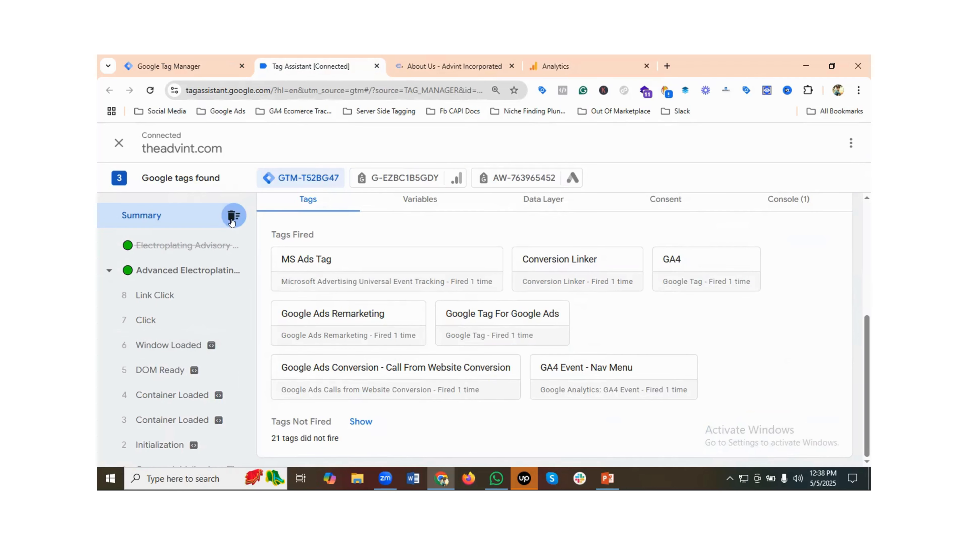
left_click(445, 60)
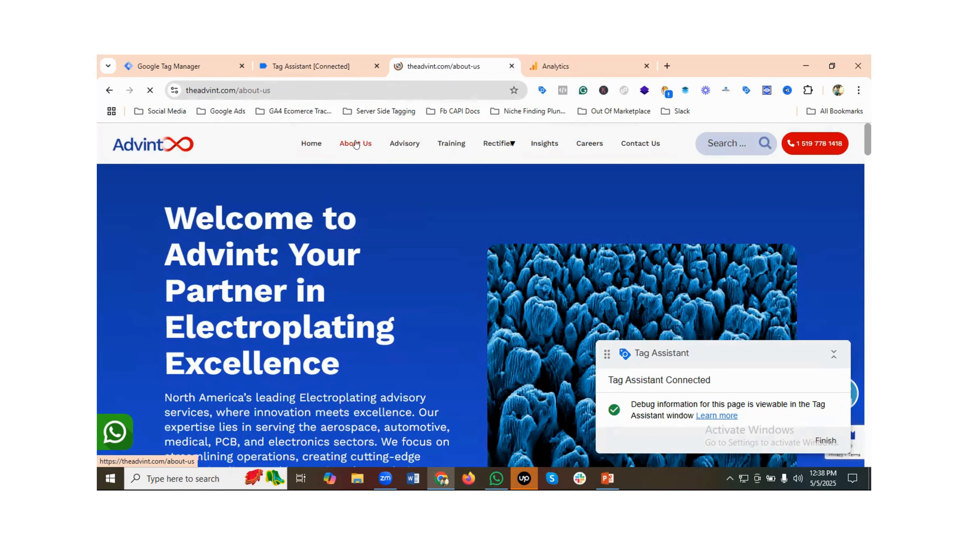
left_click(328, 56)
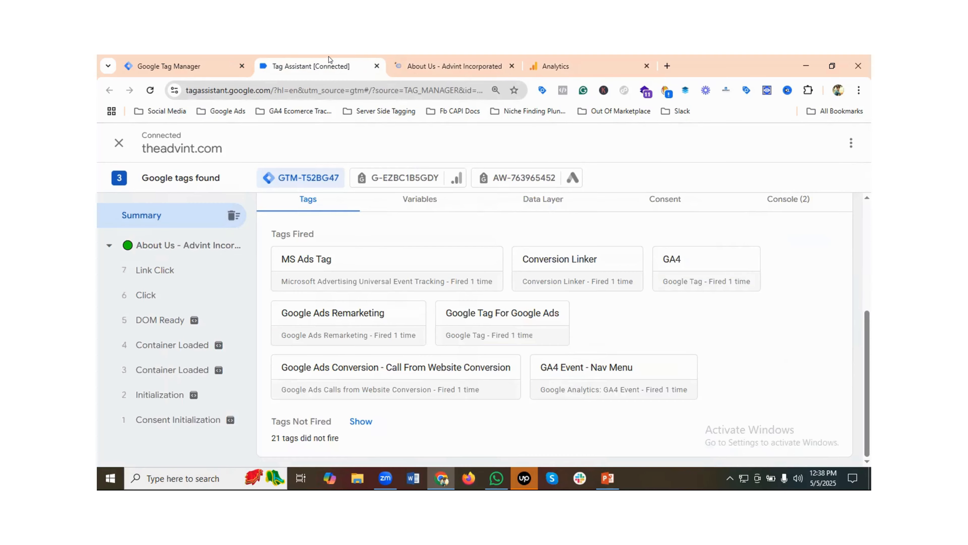
Return to the DebugView event stream in Analytics and inspect click_text for the earlier ga4_nav_menu event.
left_click(576, 65)
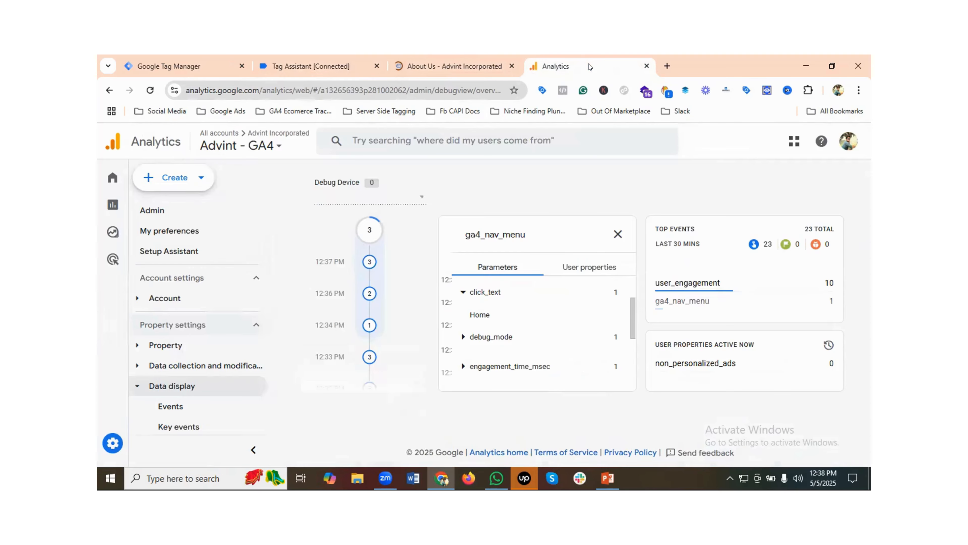
left_click(619, 234)
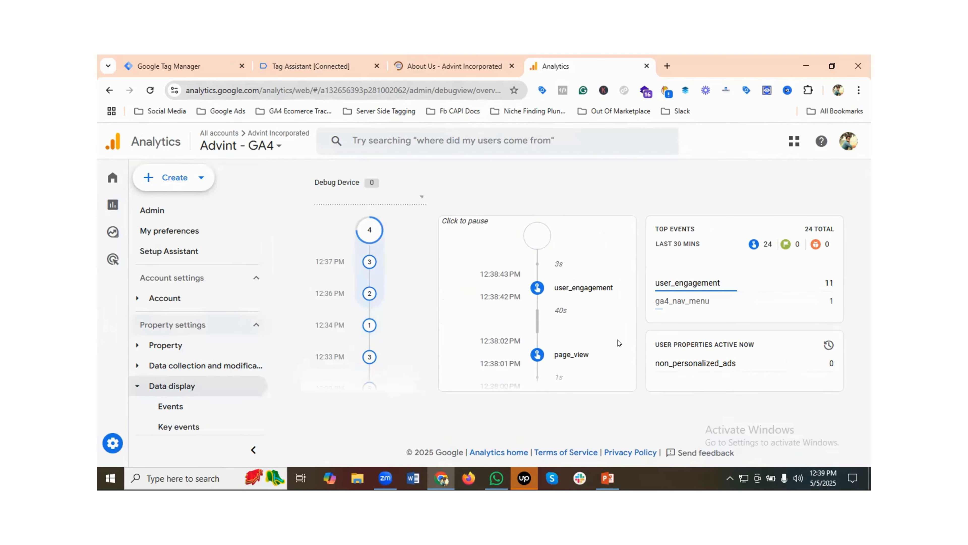
scroll(617, 340, "down", 2)
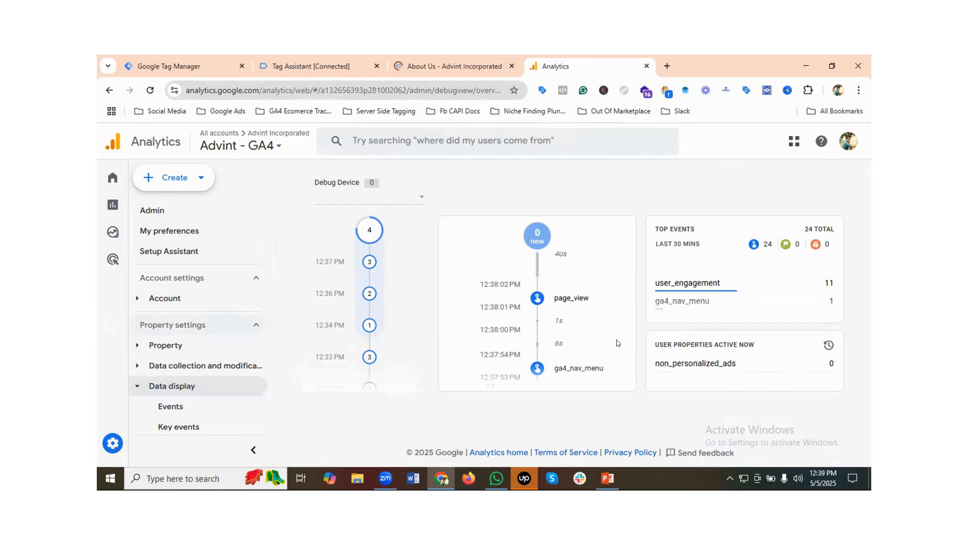
left_click(583, 368)
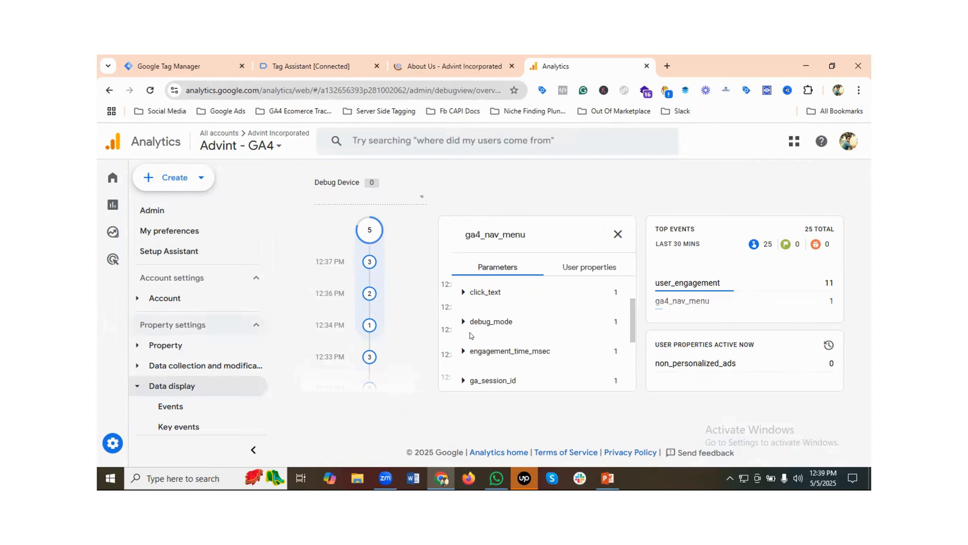
left_click(463, 292)
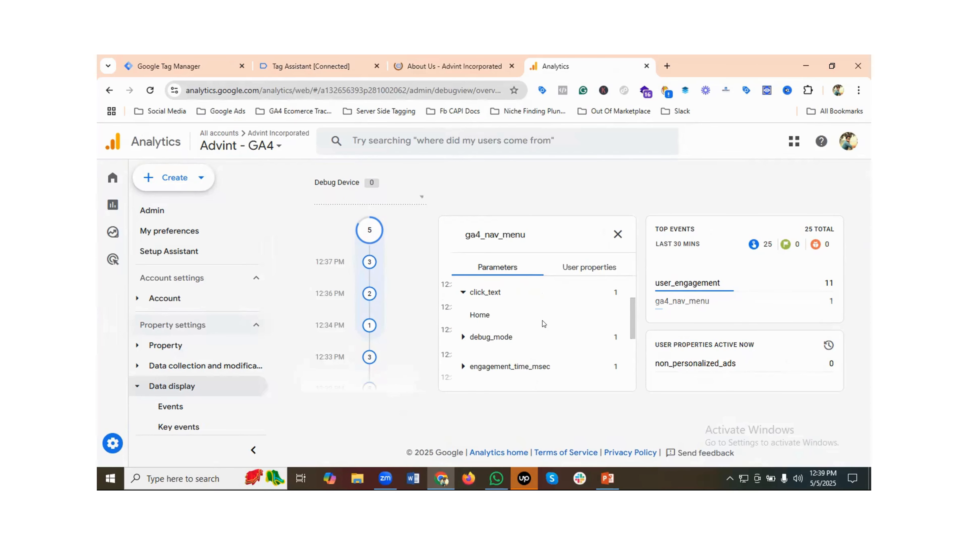
Inspect the click_text value of the newest ga4_nav_menu event in DebugView and close its details.
scroll(602, 360, "up", 1)
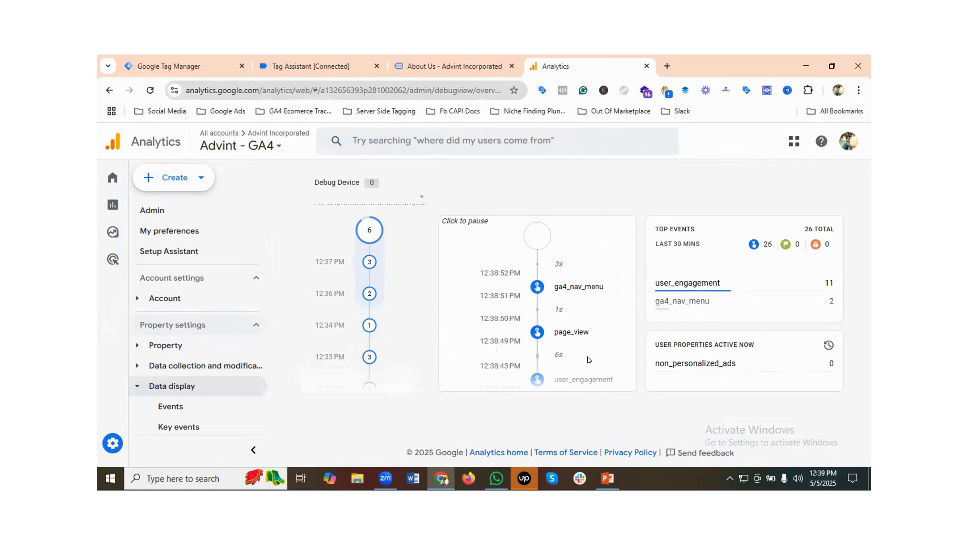
left_click(560, 289)
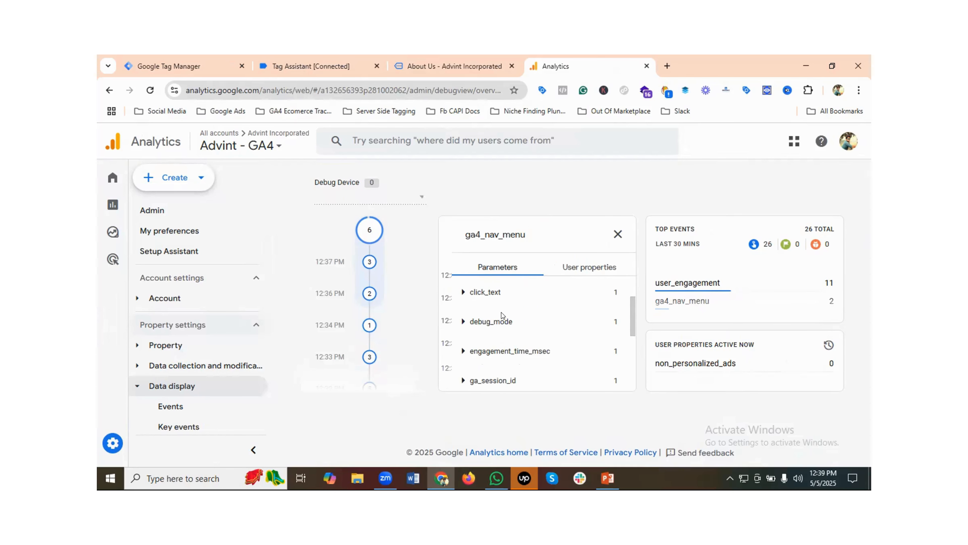
left_click(489, 302)
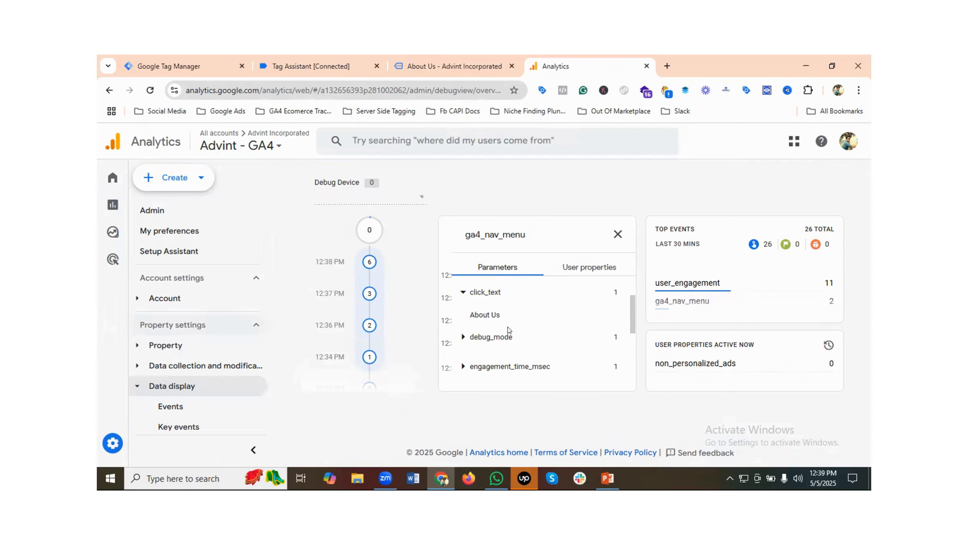
left_click(618, 232)
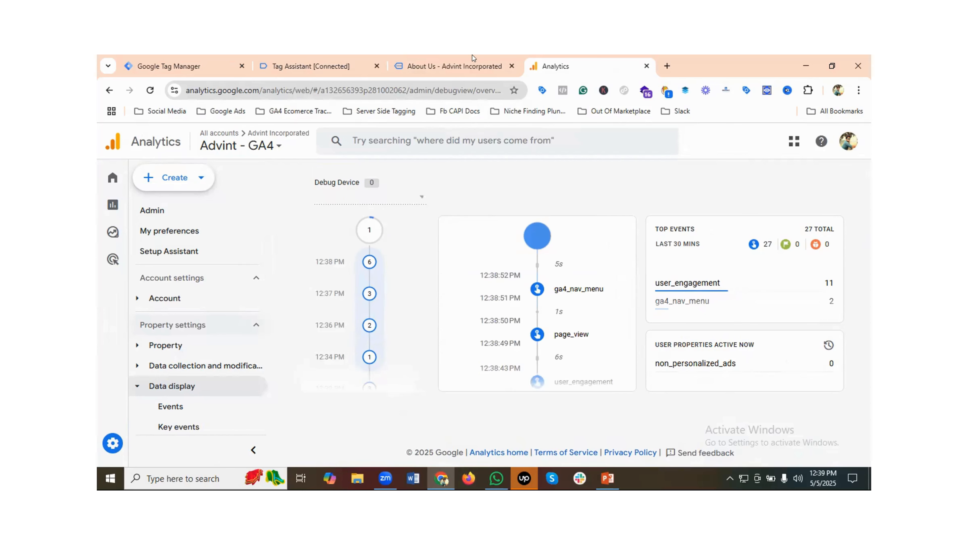
left_click(454, 67)
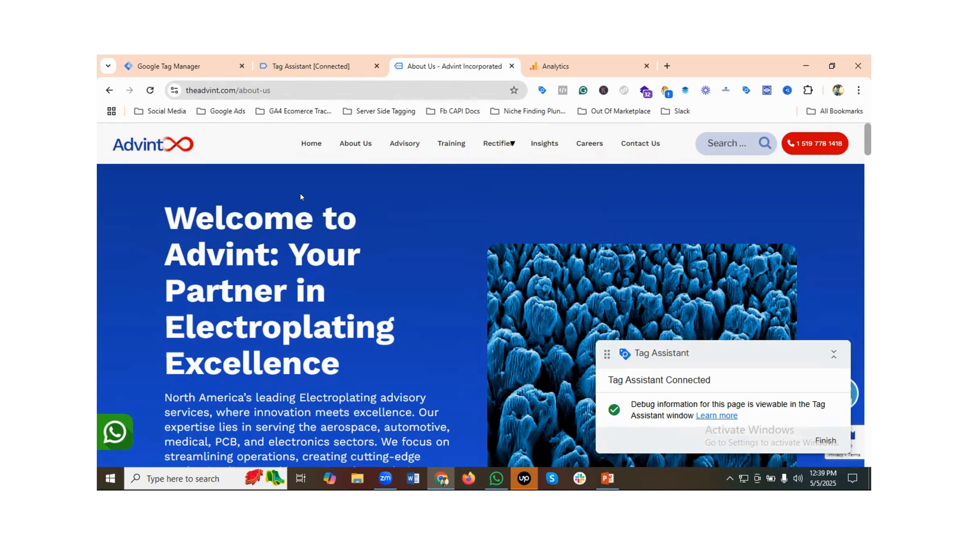
left_click(562, 67)
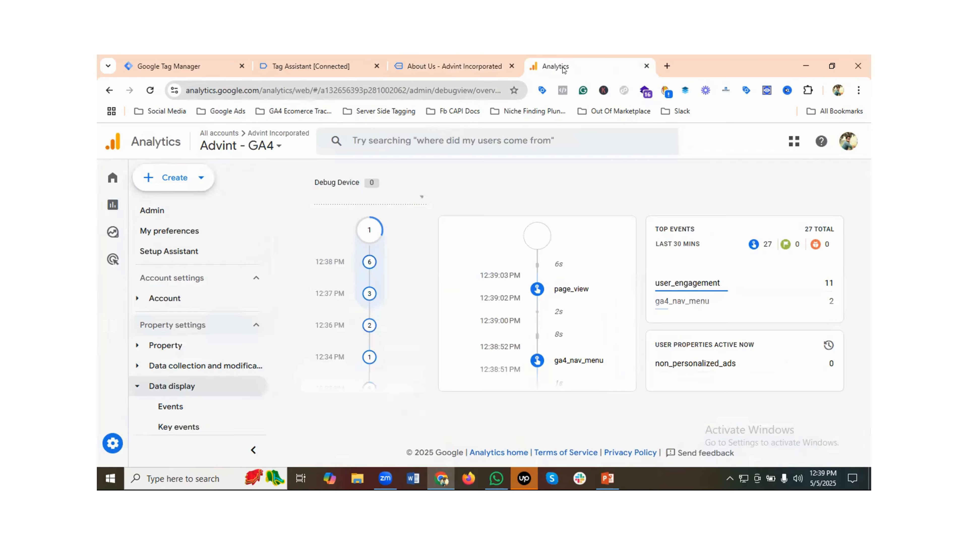
left_click(310, 67)
left_click(429, 67)
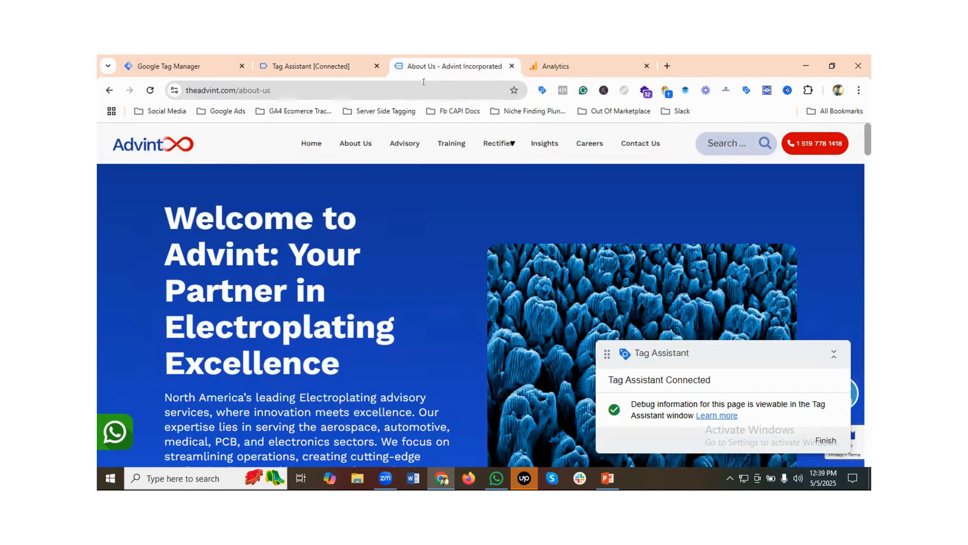